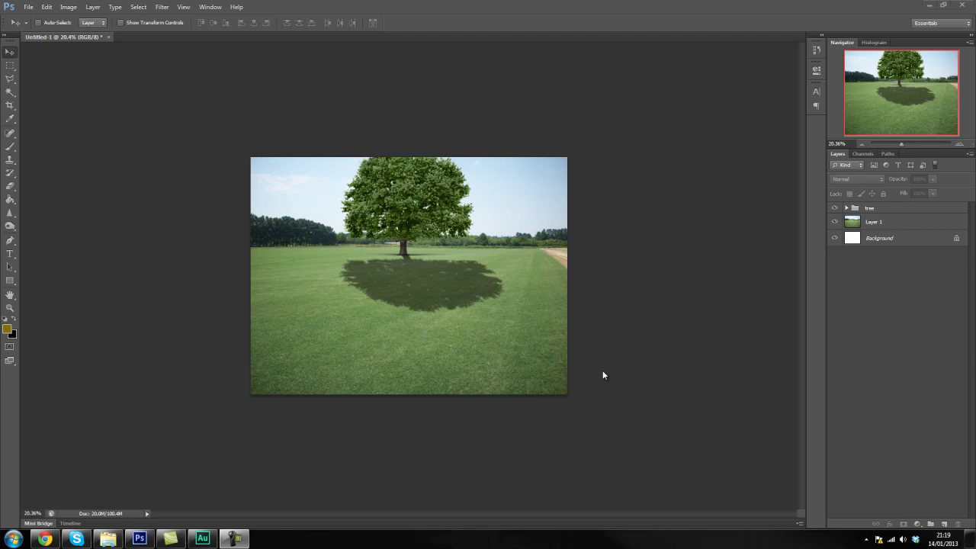
Scroll up to view the finished composite and its layers.
{"action": "scroll", "coordinate": [570, 333], "scroll_direction": "up", "scroll_amount": 1}
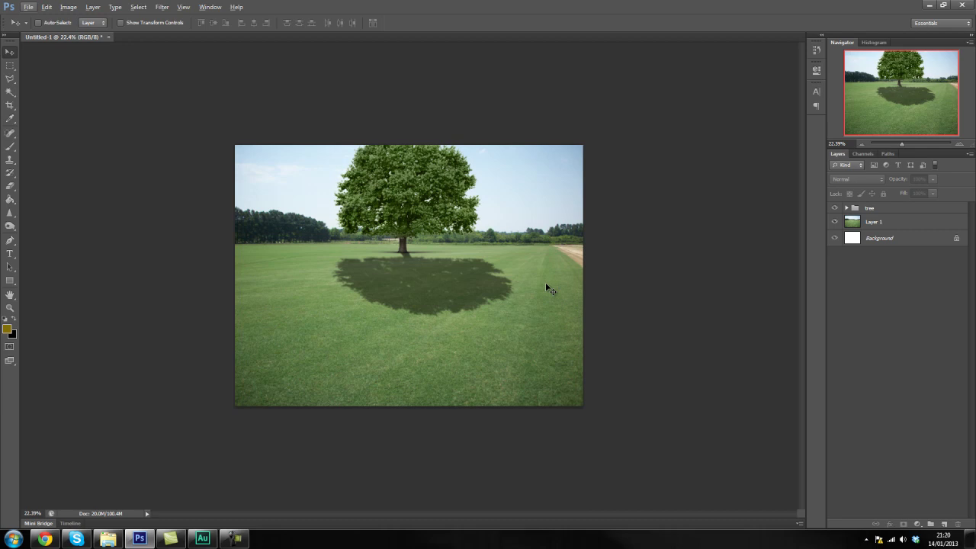
Briefly hide the tree group and the field photo, then show both again.
{"action": "left_click", "coordinate": [835, 208]}
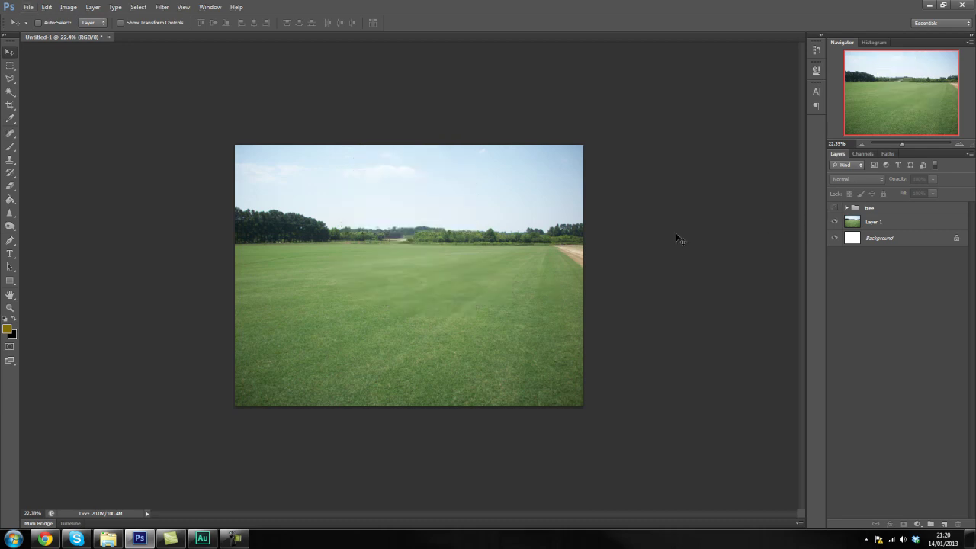
{"action": "left_click", "coordinate": [881, 227]}
{"action": "left_click", "coordinate": [834, 221]}
{"action": "left_click", "coordinate": [835, 221]}
{"action": "left_click", "coordinate": [834, 208]}
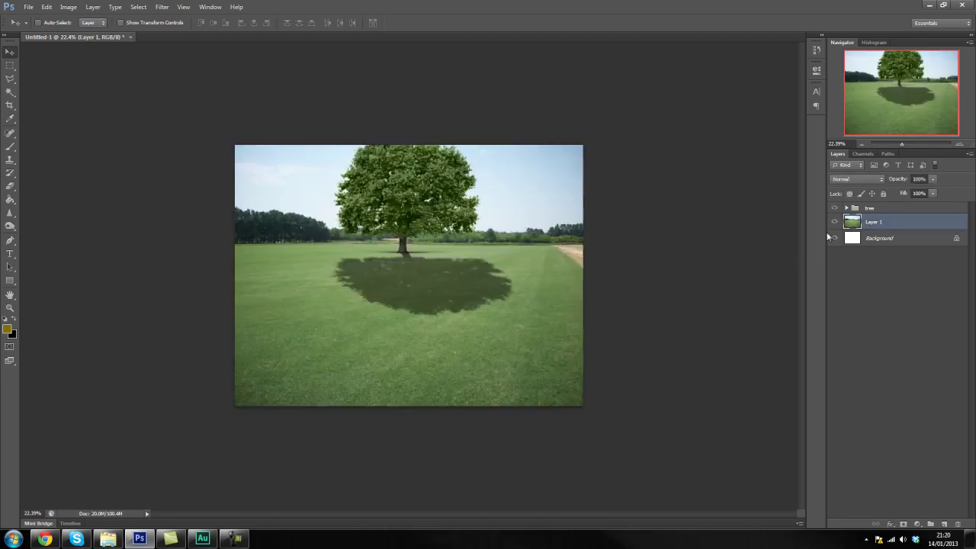
Inside the tree group, rebuild the look layer by layer: plain tree, green tint, then shadow.
{"action": "left_click", "coordinate": [846, 208]}
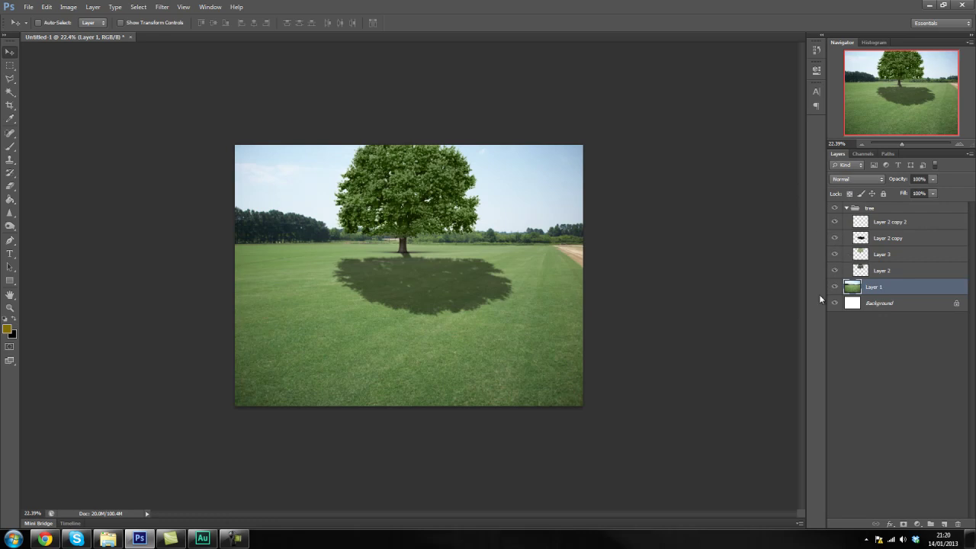
{"action": "left_click_drag", "start_coordinate": [834, 271], "coordinate": [835, 221]}
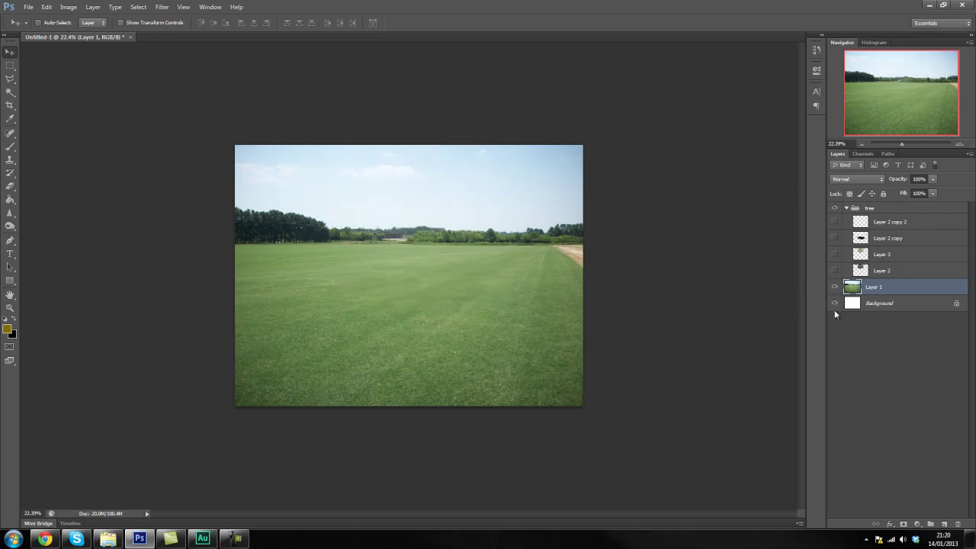
{"action": "left_click", "coordinate": [834, 271]}
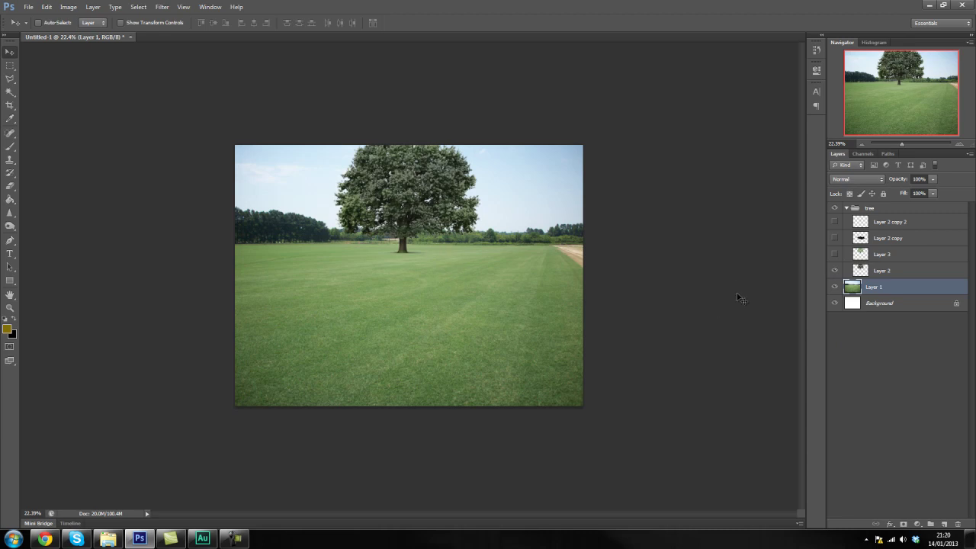
{"action": "left_click", "coordinate": [903, 270]}
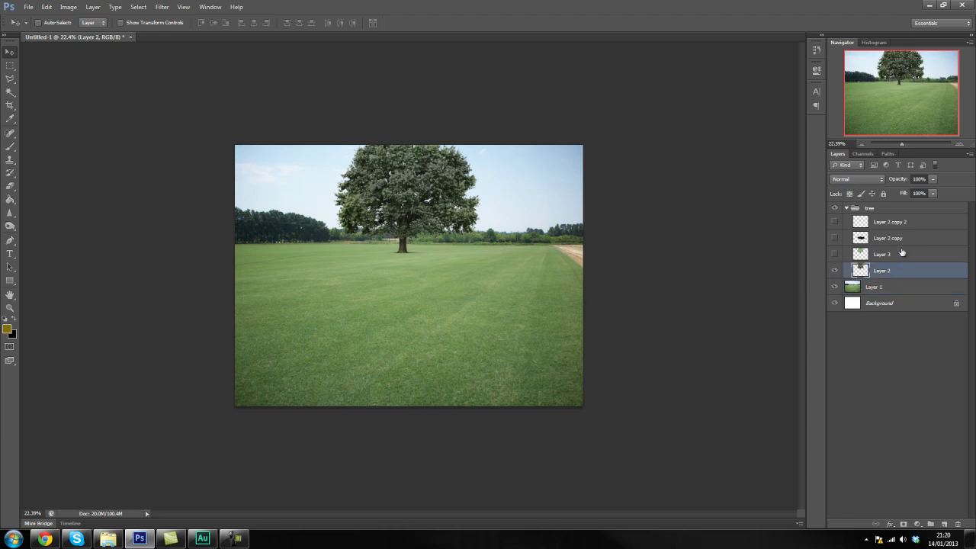
{"action": "left_click", "coordinate": [904, 253]}
{"action": "left_click", "coordinate": [835, 255]}
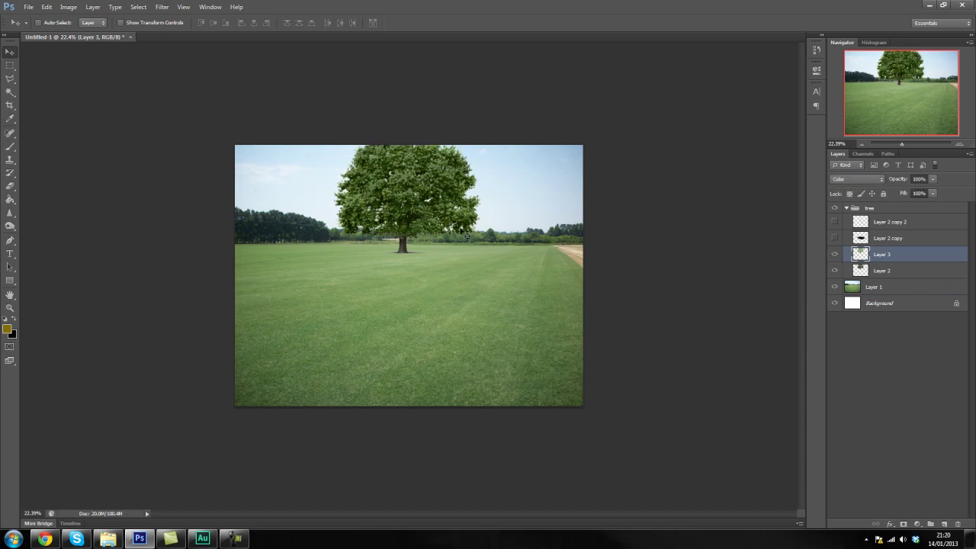
{"action": "left_click", "coordinate": [904, 238]}
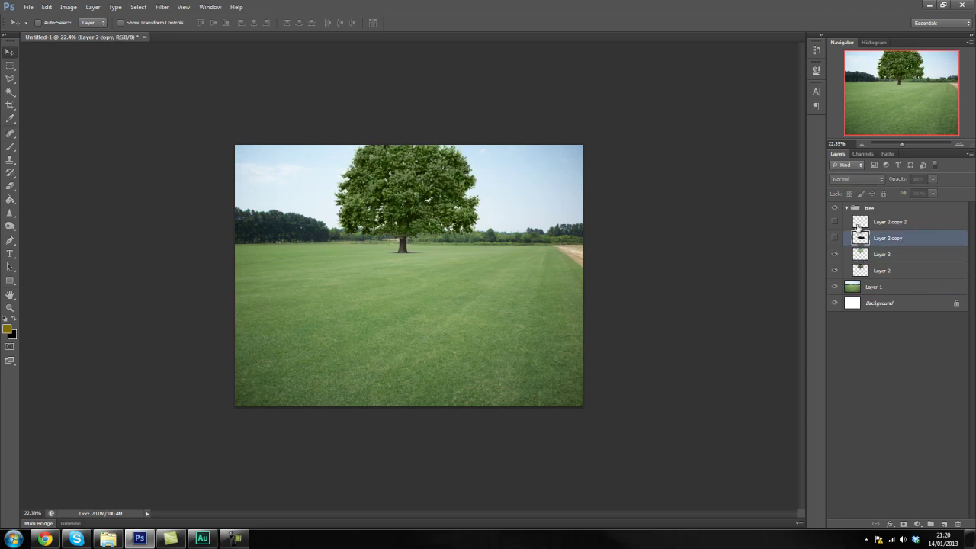
{"action": "left_click", "coordinate": [836, 240]}
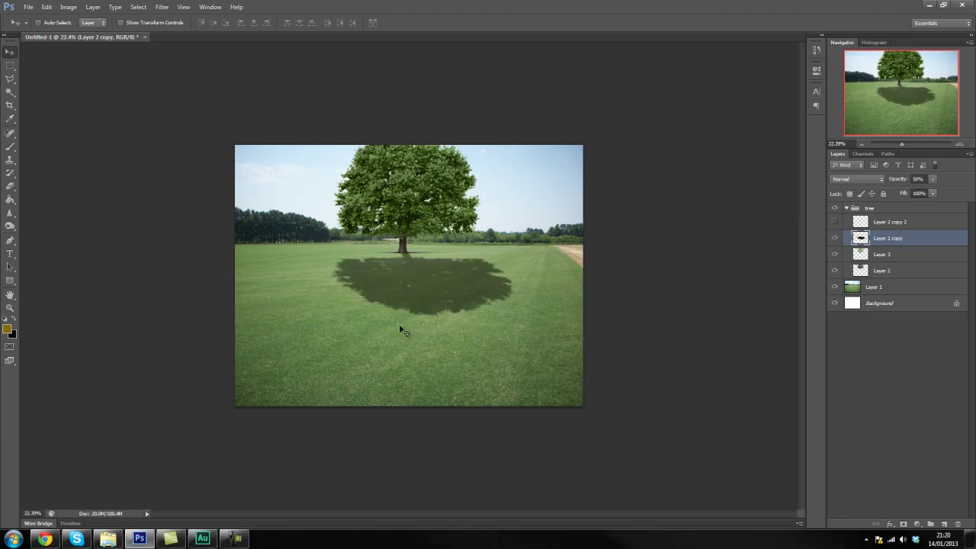
{"action": "left_click", "coordinate": [920, 226]}
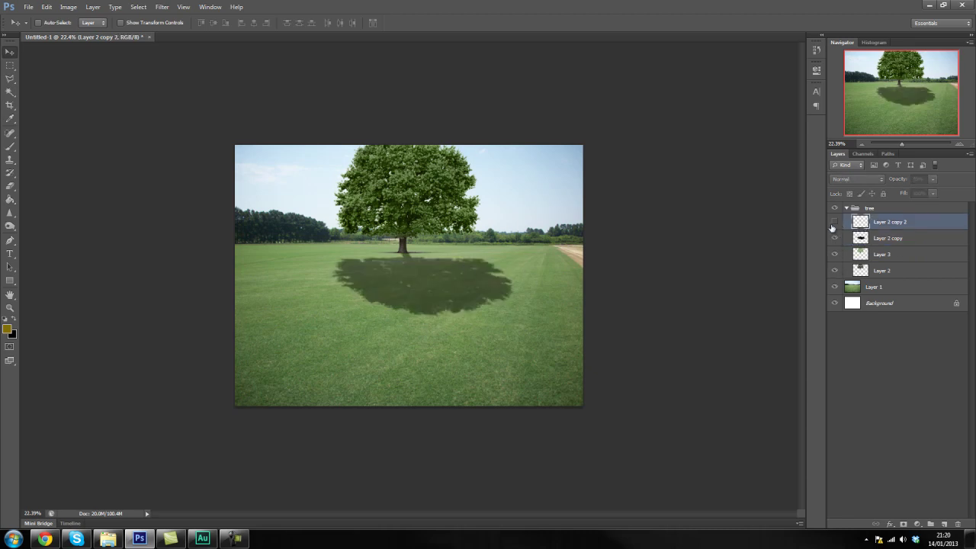
{"action": "left_click", "coordinate": [845, 209]}
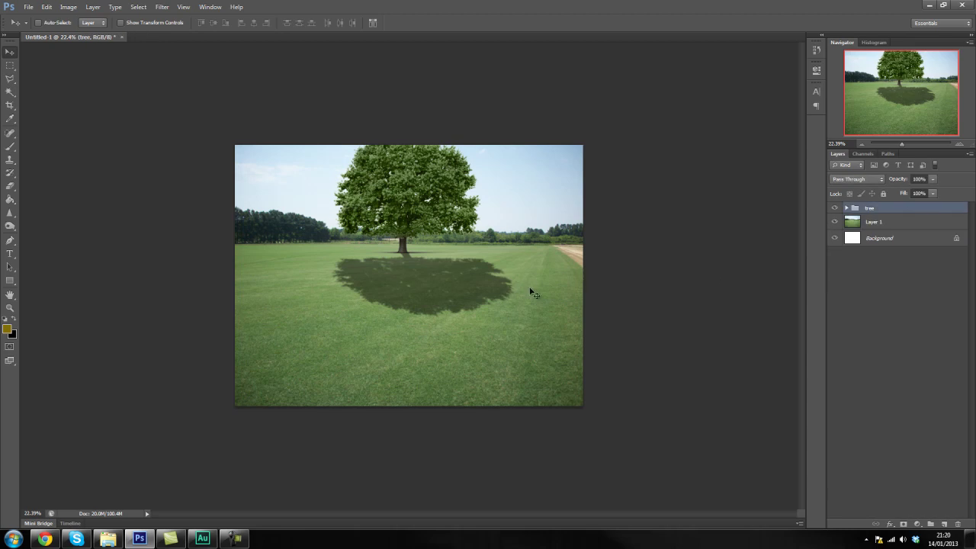
Delete the tree group, leaving only Layer 1 and Background.
{"action": "left_click", "coordinate": [913, 225]}
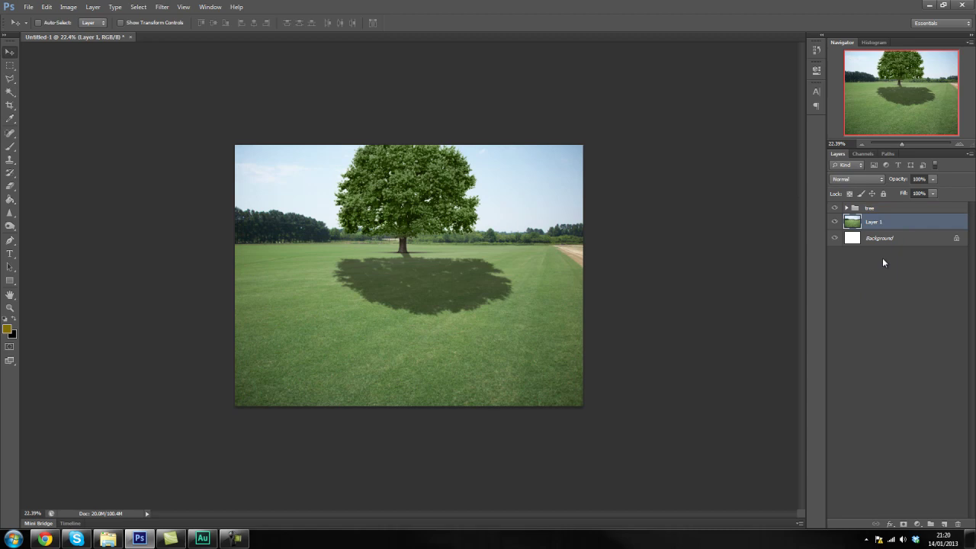
{"action": "left_click", "coordinate": [893, 243]}
{"action": "left_click", "coordinate": [887, 229]}
{"action": "left_click", "coordinate": [897, 213]}
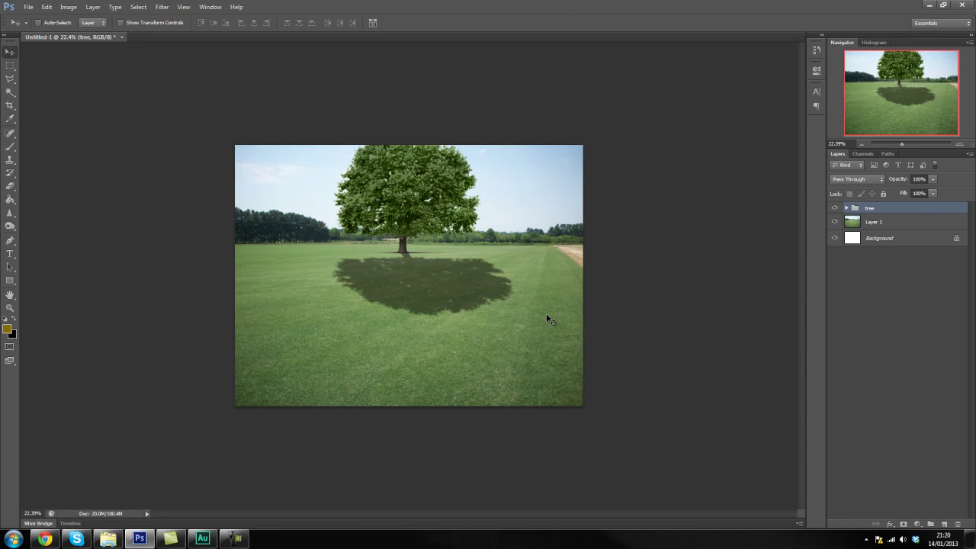
{"action": "key", "text": "Delete"}
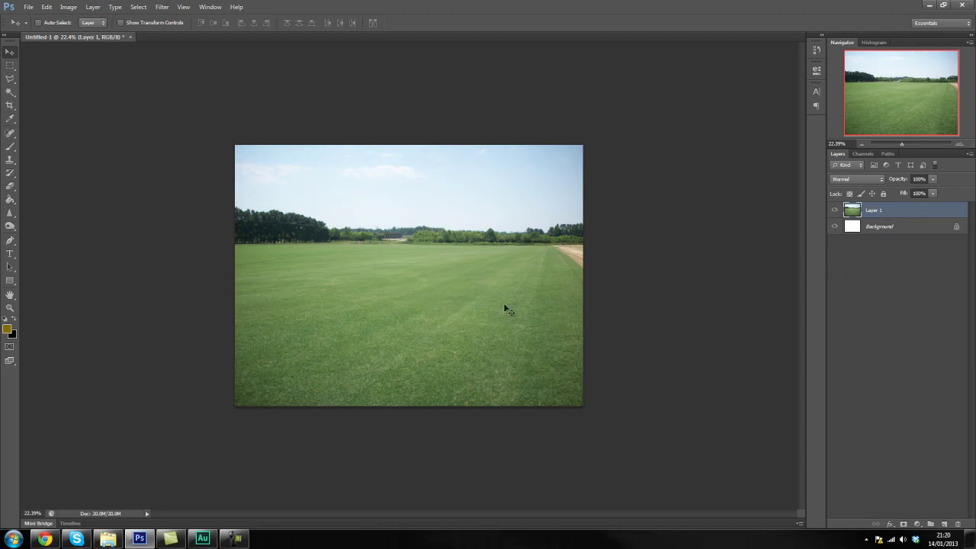
Paste the tree photo above Layer 1 as Layer 2 and nudge it slightly right.
{"action": "left_click", "coordinate": [884, 226]}
{"action": "left_click", "coordinate": [876, 213]}
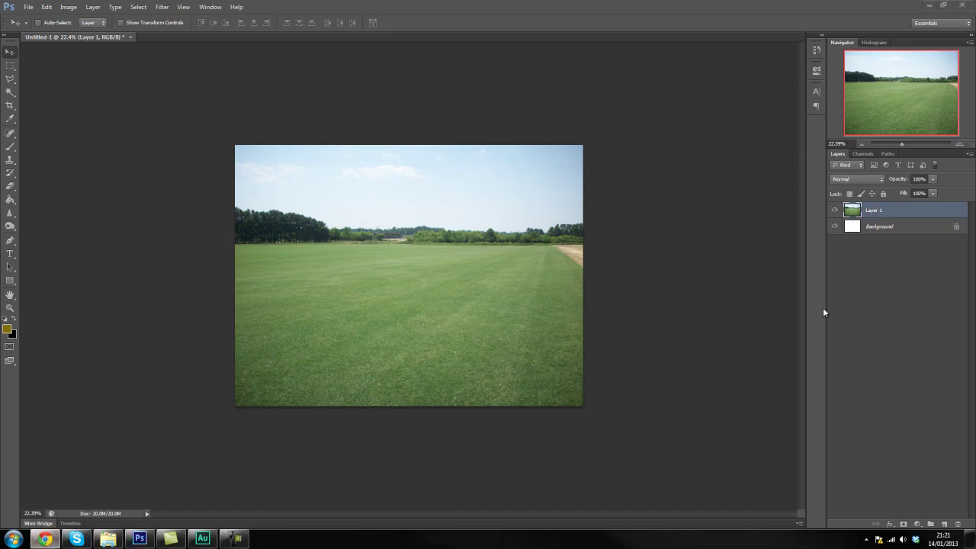
{"action": "key", "text": "ctrl+v"}
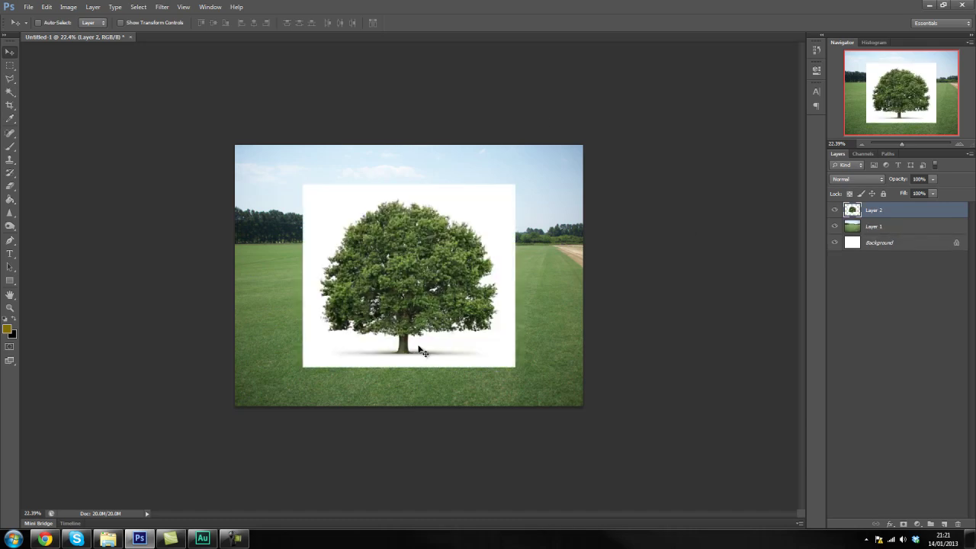
{"action": "mouse_move", "coordinate": [432, 330]}
{"action": "left_mouse_down"}
{"action": "mouse_move", "coordinate": [444, 312]}
{"action": "mouse_move", "coordinate": [446, 331]}
{"action": "left_mouse_up"}
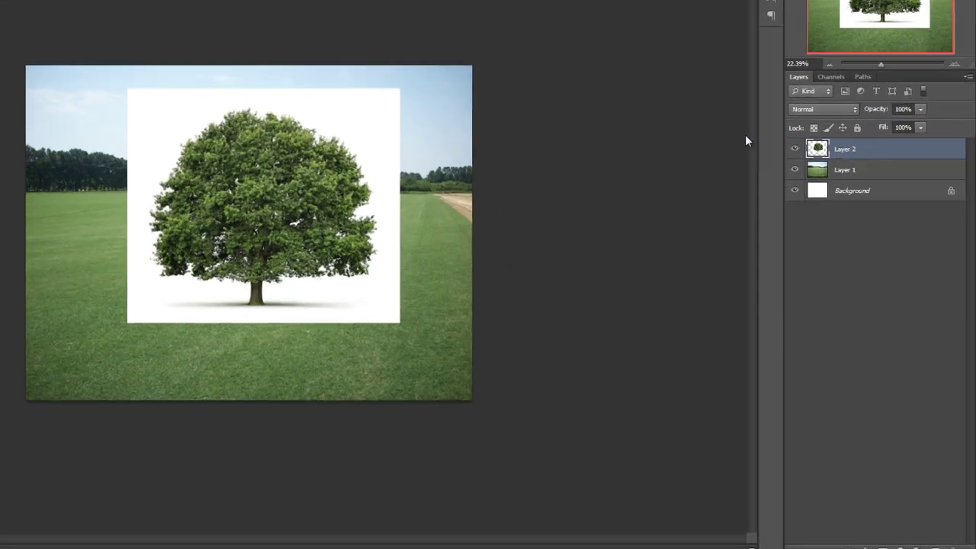
Set Layer 2 to Darken blending and move the tree higher up the field.
{"action": "left_click", "coordinate": [855, 180]}
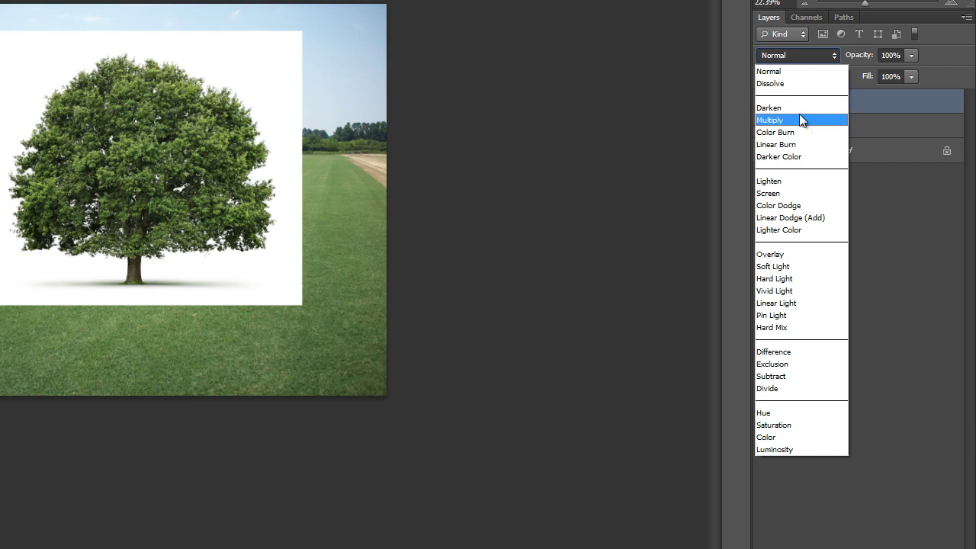
{"action": "left_click", "coordinate": [798, 109]}
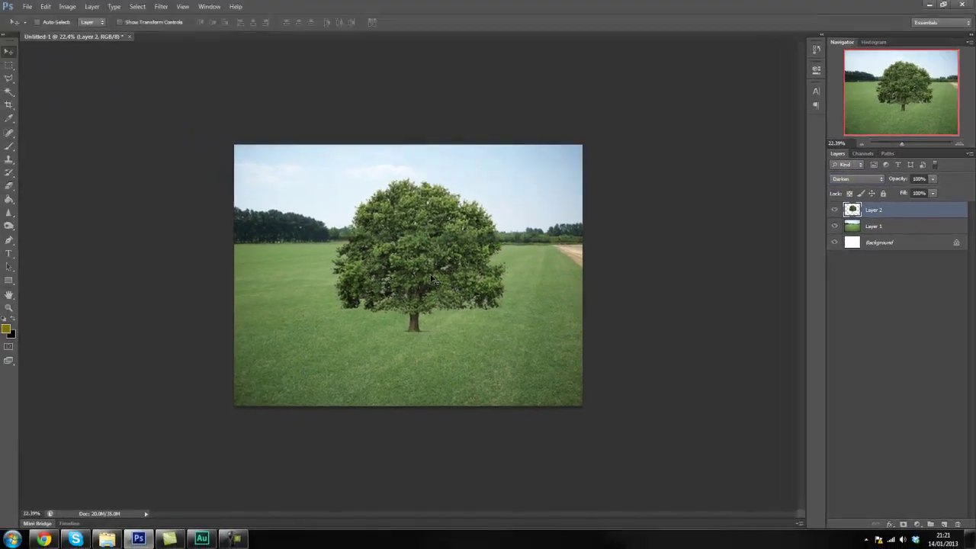
{"action": "left_click_drag", "start_coordinate": [431, 281], "coordinate": [414, 259]}
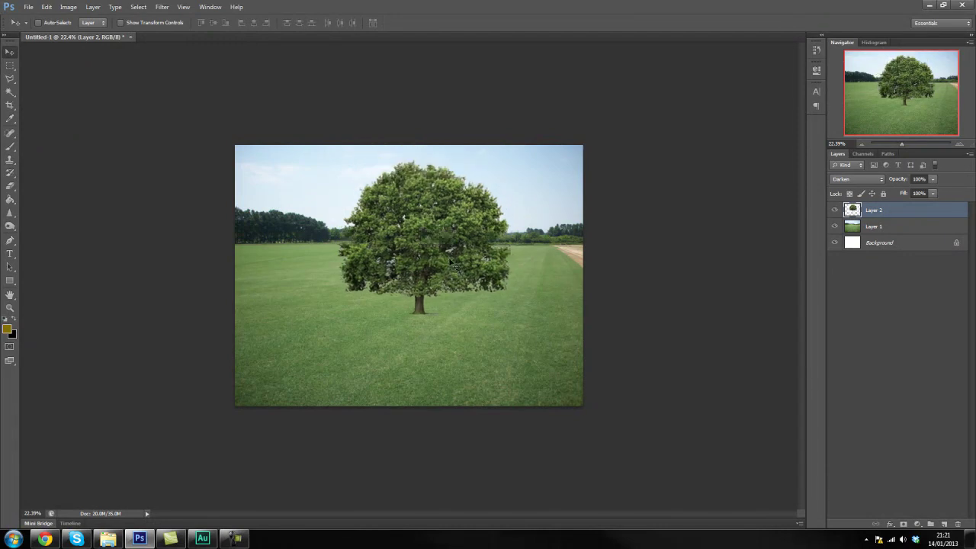
Try Dissolve blending and a Color Range selection of the white backdrop, then undo both.
{"action": "left_click", "coordinate": [850, 180]}
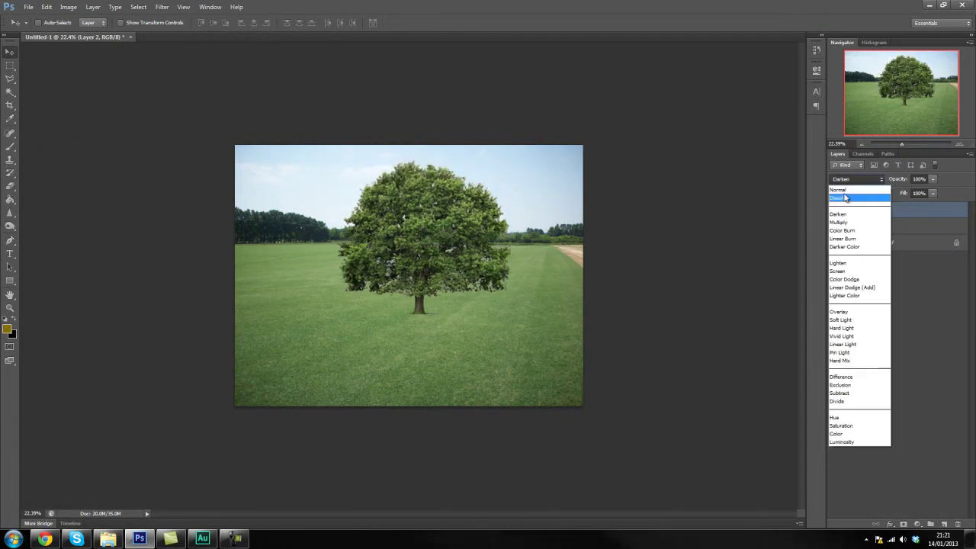
{"action": "left_click", "coordinate": [845, 198]}
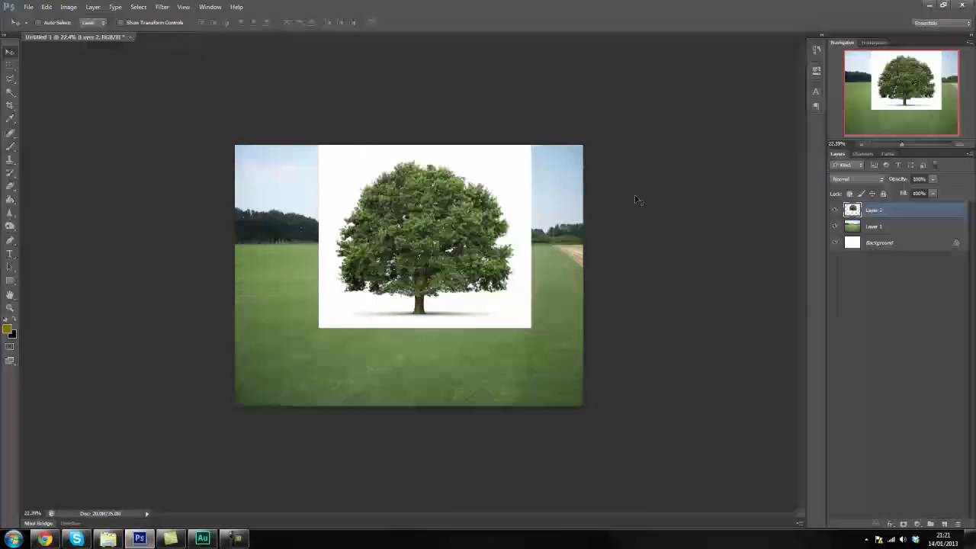
{"action": "left_click", "coordinate": [138, 7]}
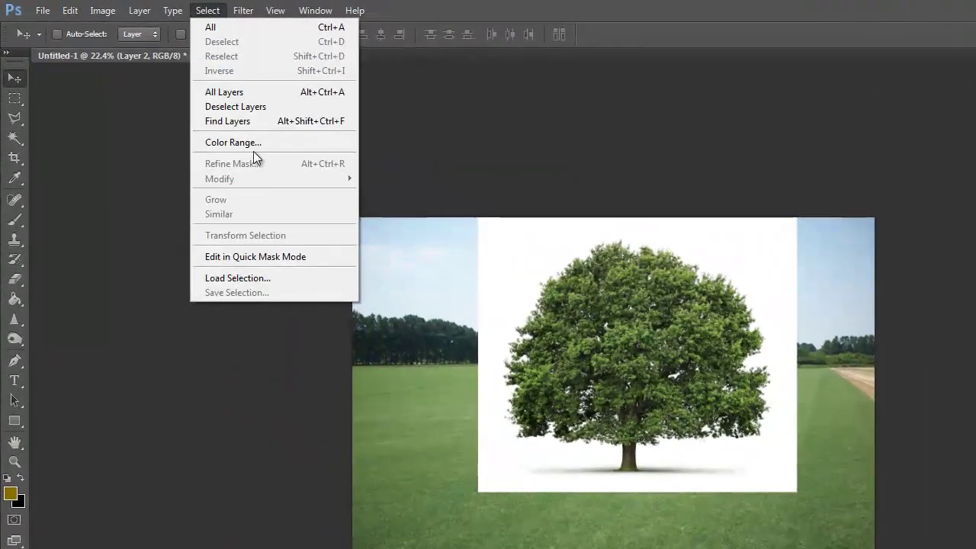
{"action": "left_click", "coordinate": [242, 144]}
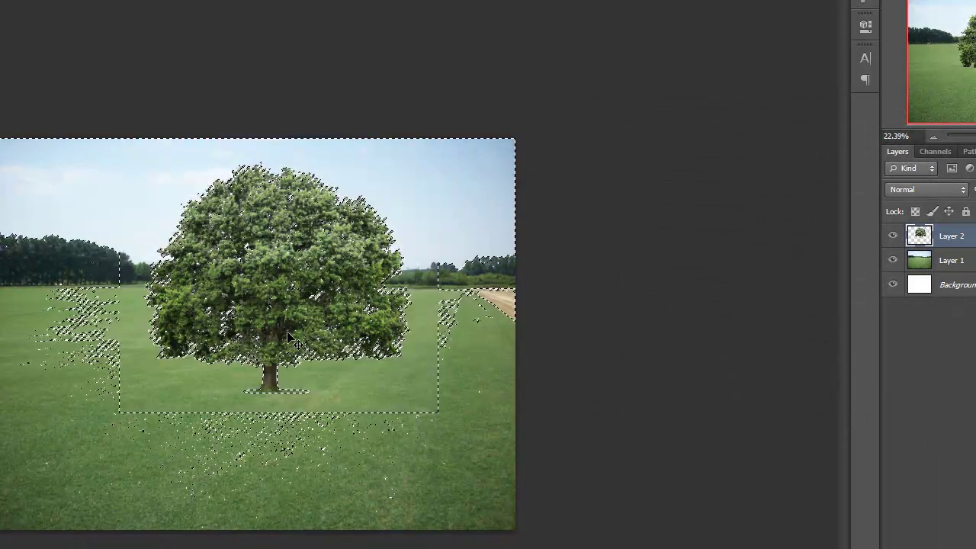
{"action": "key", "text": "ctrl+d"}
{"action": "mouse_move", "coordinate": [232, 303]}
{"action": "left_mouse_down"}
{"action": "mouse_move", "coordinate": [243, 293]}
{"action": "mouse_move", "coordinate": [149, 281]}
{"action": "mouse_move", "coordinate": [284, 277]}
{"action": "mouse_move", "coordinate": [169, 197]}
{"action": "mouse_move", "coordinate": [240, 315]}
{"action": "left_mouse_up"}
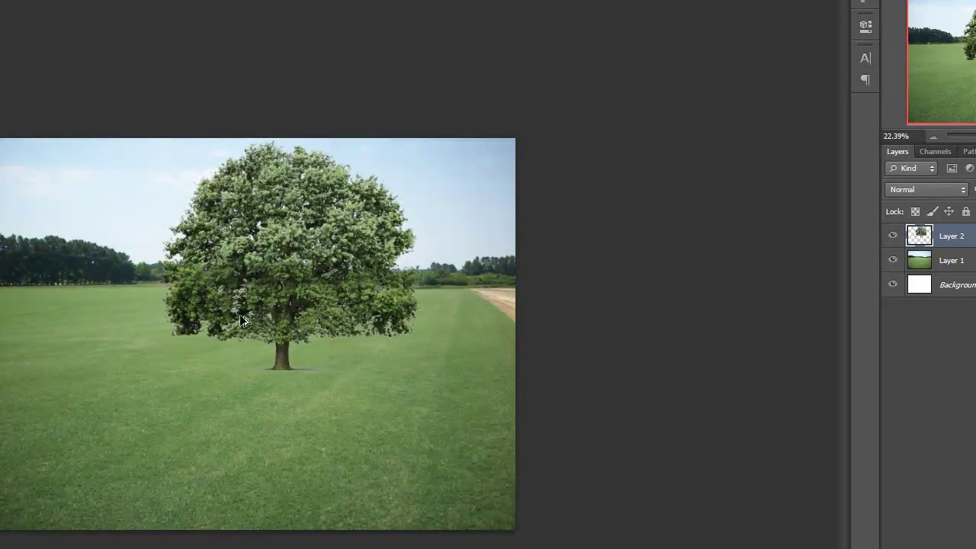
{"action": "scroll", "coordinate": [225, 293], "scroll_direction": "up", "scroll_amount": 1}
{"action": "key", "text": "ctrl+alt+z"}
{"action": "key", "text": "ctrl+alt+z"}
{"action": "key", "text": "ctrl+alt+z"}
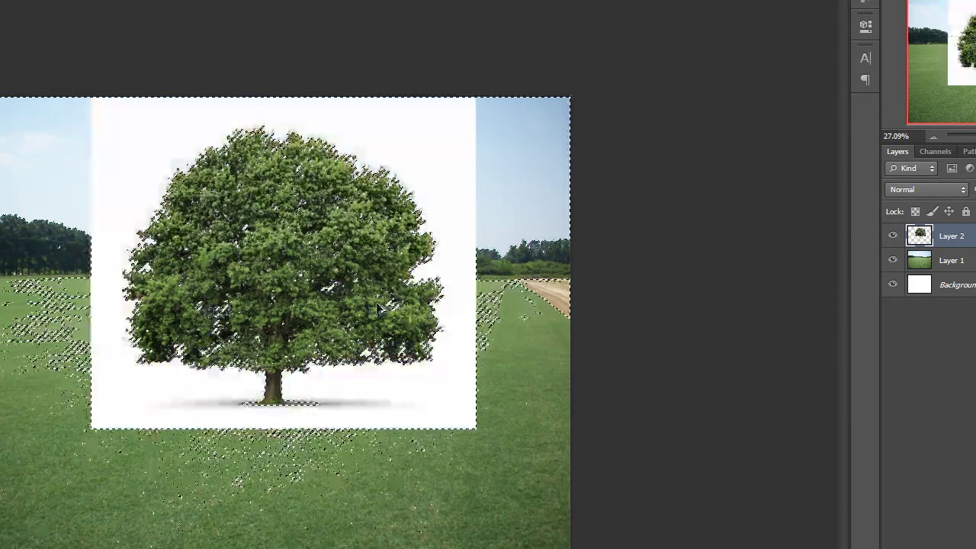
{"action": "key", "text": "ctrl+alt+z"}
{"action": "key", "text": "ctrl+alt+z"}
Reapply Darken blending to the tree layer so its white backdrop vanishes.
{"action": "left_click", "coordinate": [921, 190]}
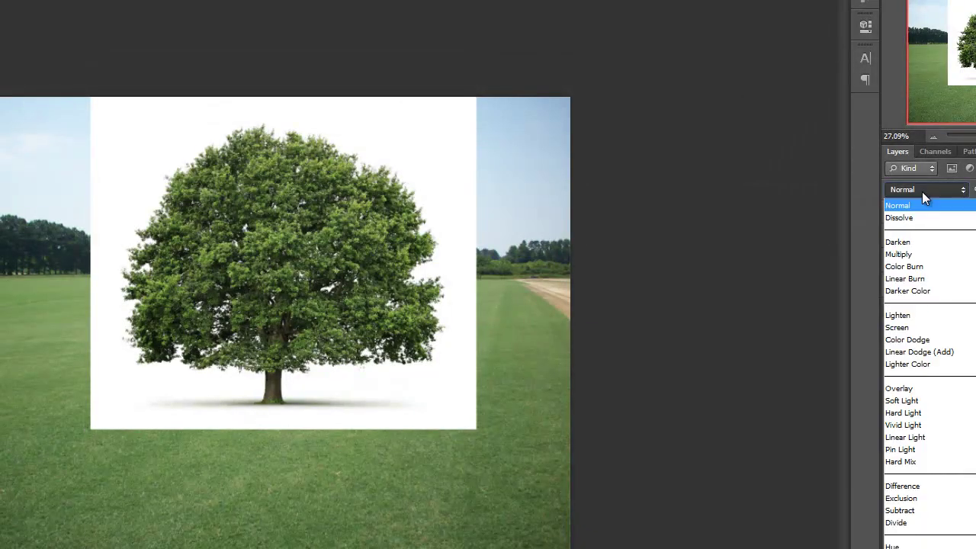
{"action": "left_click", "coordinate": [917, 242]}
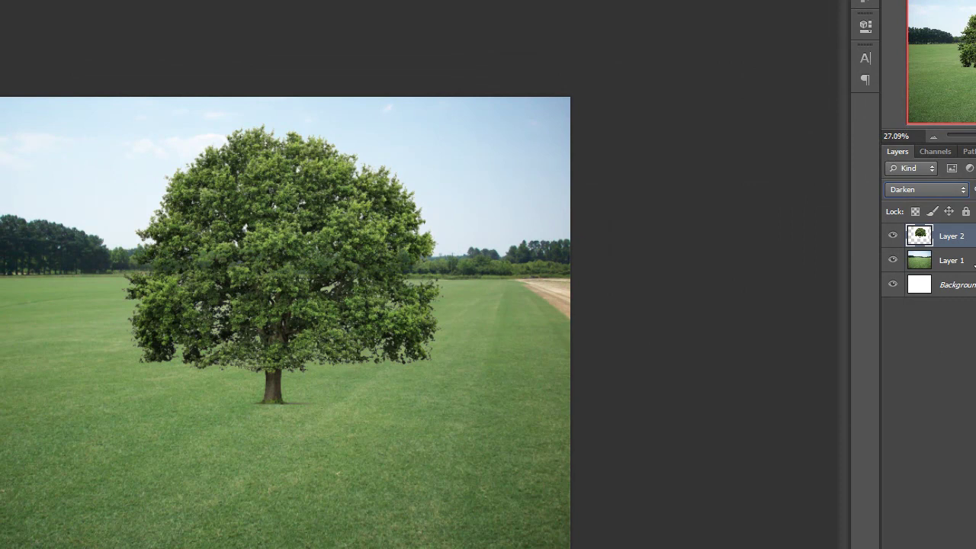
{"action": "left_click", "coordinate": [951, 260]}
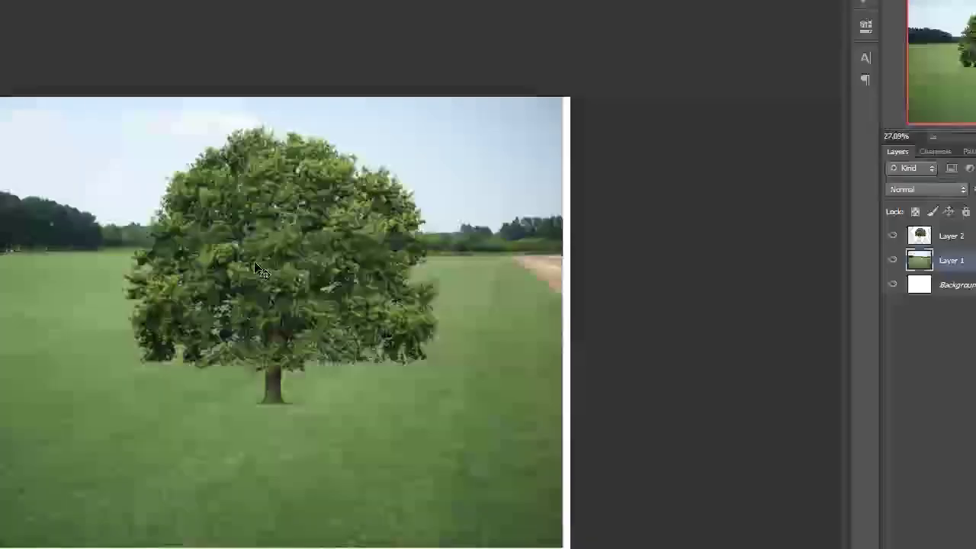
{"action": "left_click", "coordinate": [952, 235]}
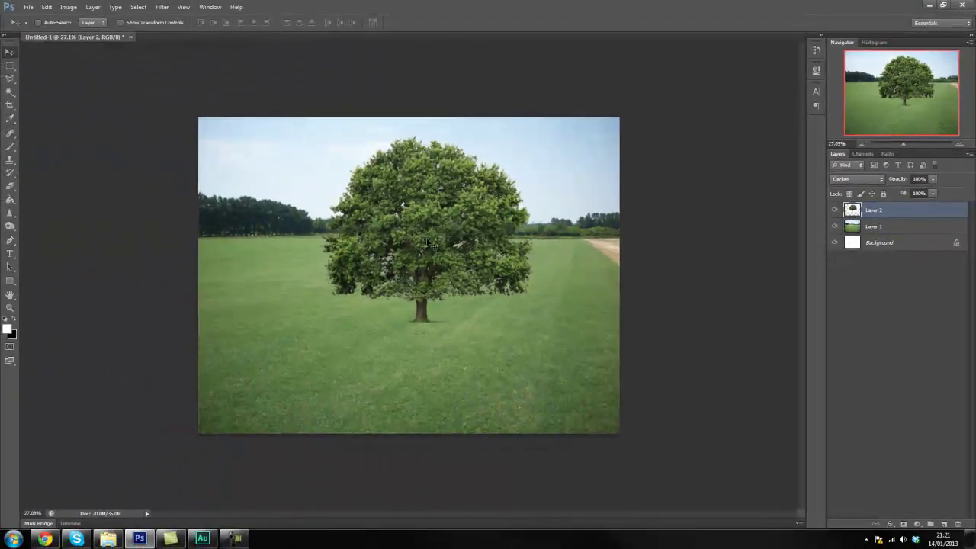
Free Transform the tree down to about 72% and place it near the horizon.
{"action": "left_click_drag", "start_coordinate": [428, 242], "coordinate": [418, 191]}
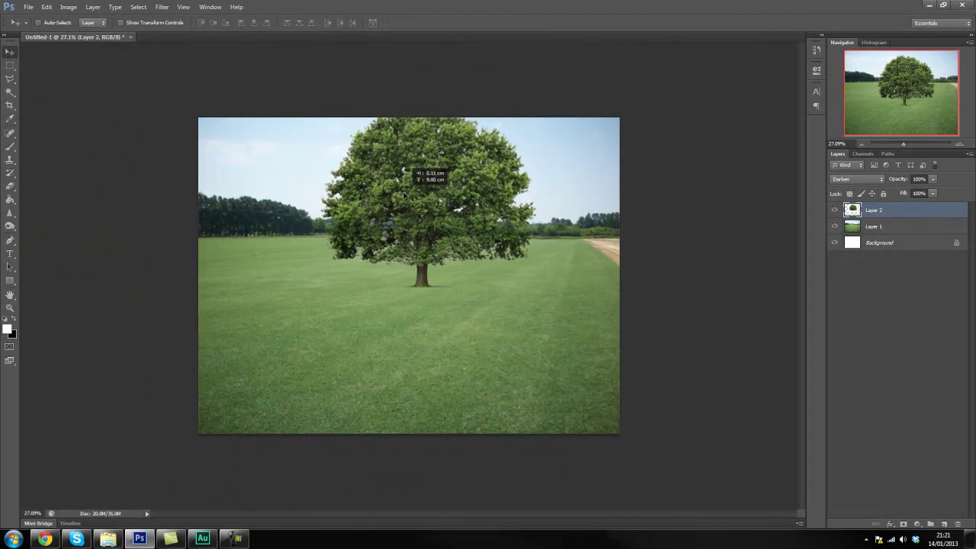
{"action": "key", "text": "ctrl+t"}
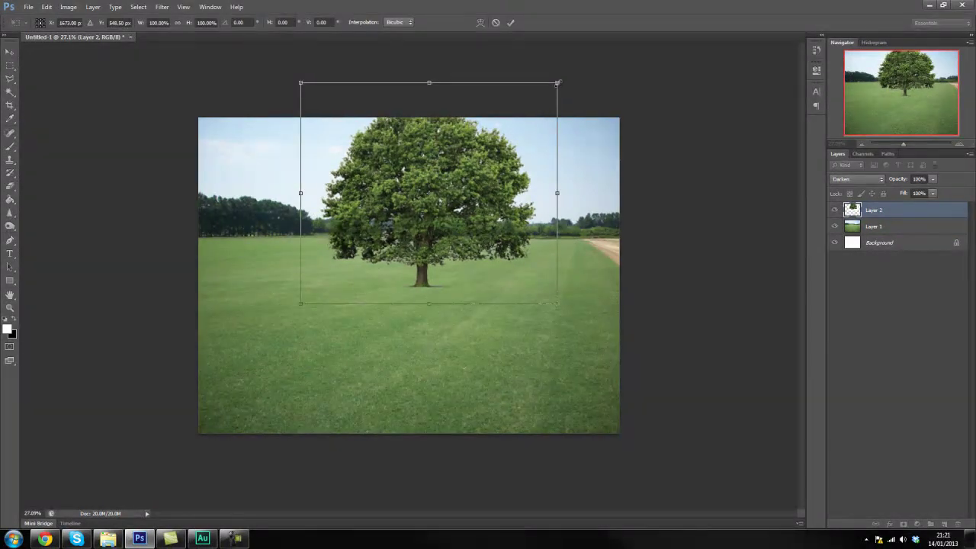
{"action": "left_click_drag", "start_coordinate": [557, 82], "coordinate": [515, 119]}
{"action": "left_click_drag", "start_coordinate": [424, 219], "coordinate": [444, 190]}
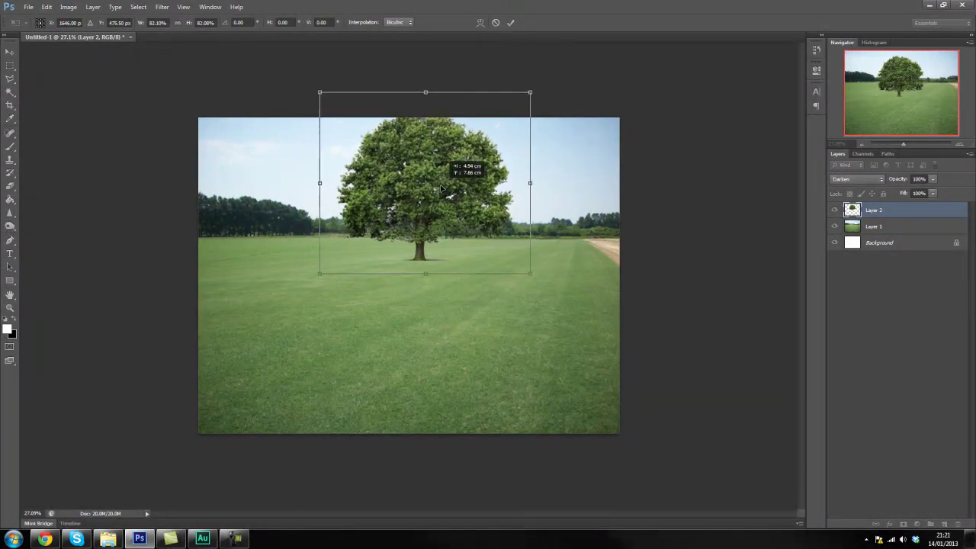
{"action": "left_click_drag", "start_coordinate": [528, 94], "coordinate": [506, 115]}
{"action": "left_click_drag", "start_coordinate": [424, 202], "coordinate": [431, 197]}
{"action": "key", "text": "Return"}
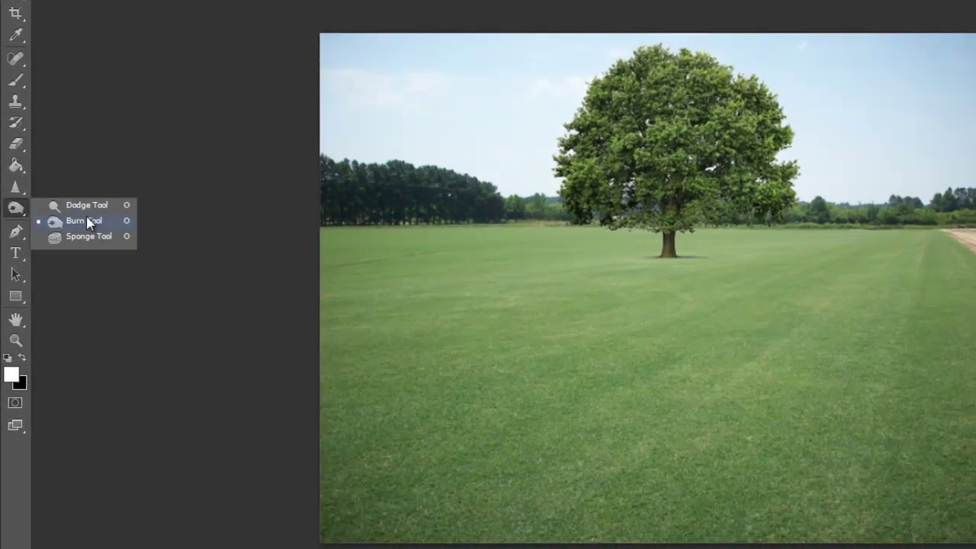
{"action": "left_click", "coordinate": [84, 219]}
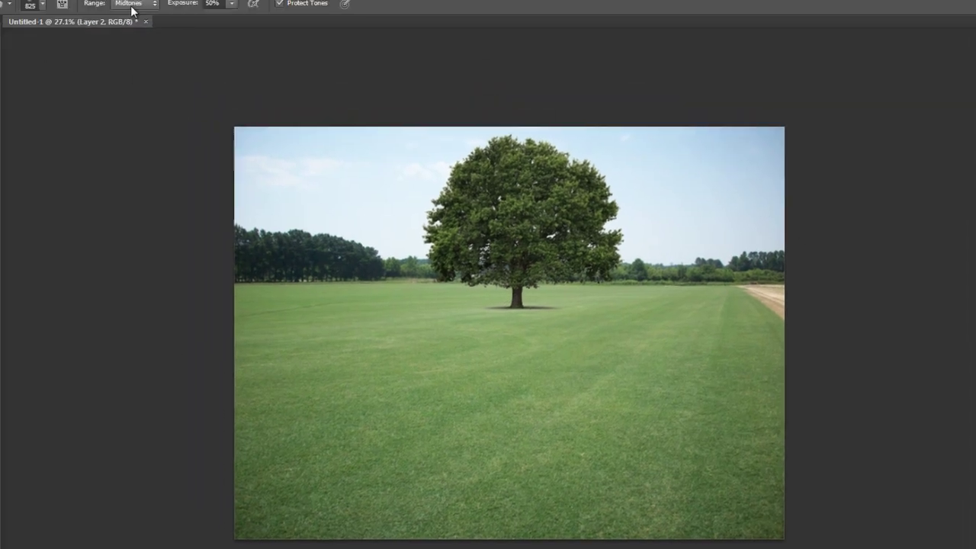
{"action": "left_click", "coordinate": [134, 4]}
{"action": "left_click", "coordinate": [134, 42]}
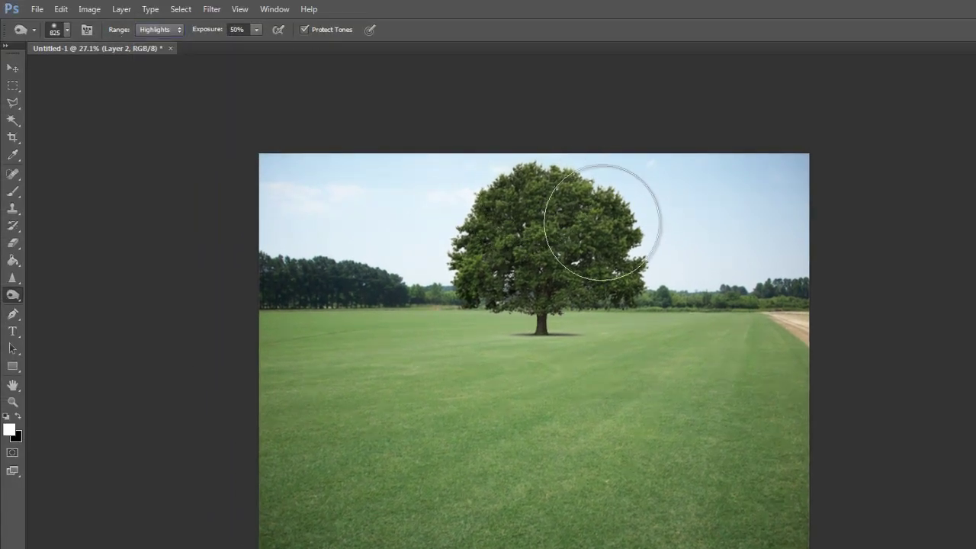
{"action": "left_click", "coordinate": [458, 191]}
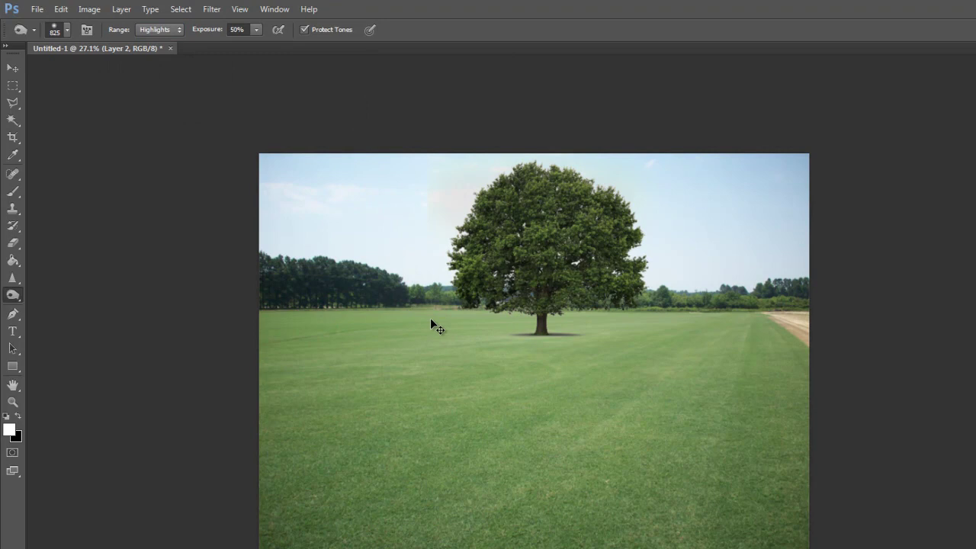
{"action": "key", "text": "ctrl+z"}
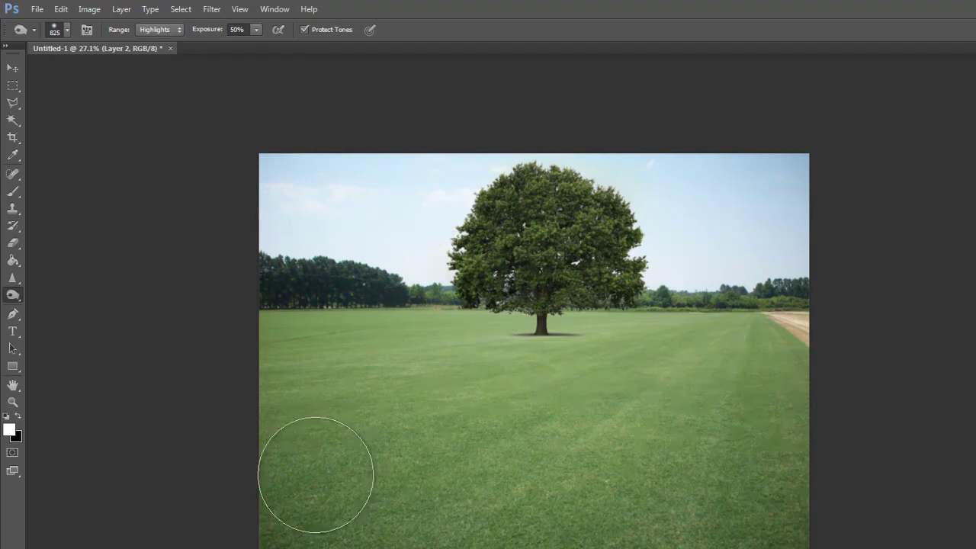
Dodge the tree's upper edge and surrounding grass on Midtones with a 442 px soft brush.
{"action": "right_click", "coordinate": [12, 298]}
{"action": "left_click", "coordinate": [61, 305]}
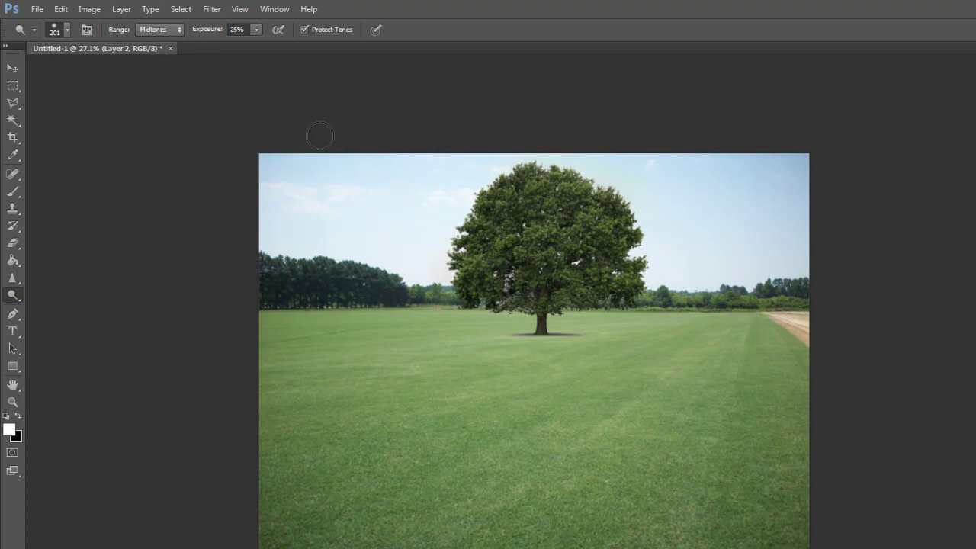
{"action": "left_click", "coordinate": [152, 29]}
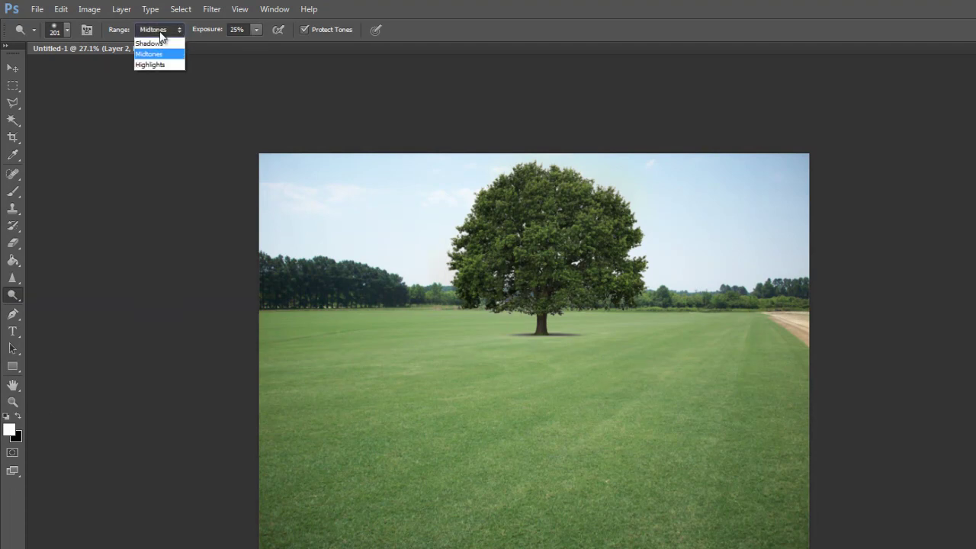
{"action": "left_click", "coordinate": [153, 52]}
{"action": "right_click", "coordinate": [540, 183]}
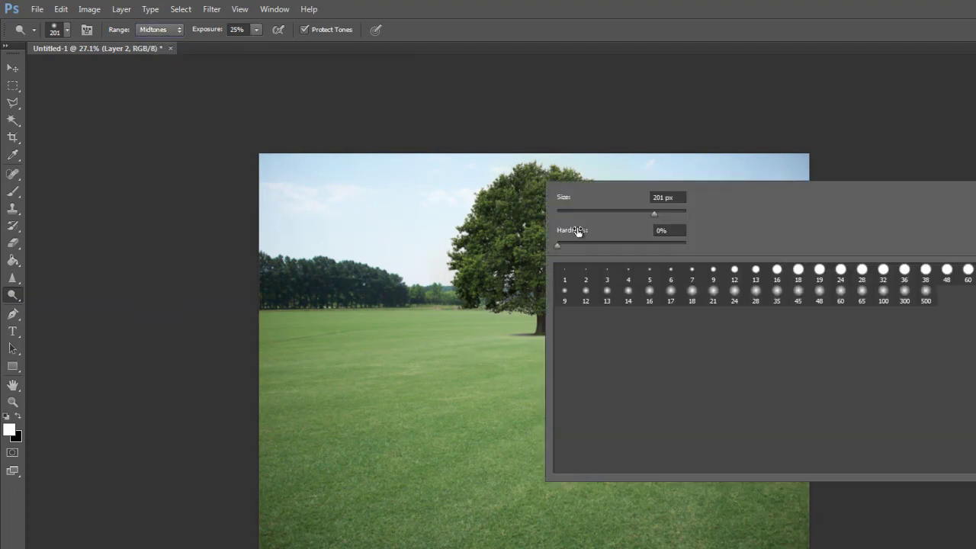
{"action": "left_click", "coordinate": [467, 153]}
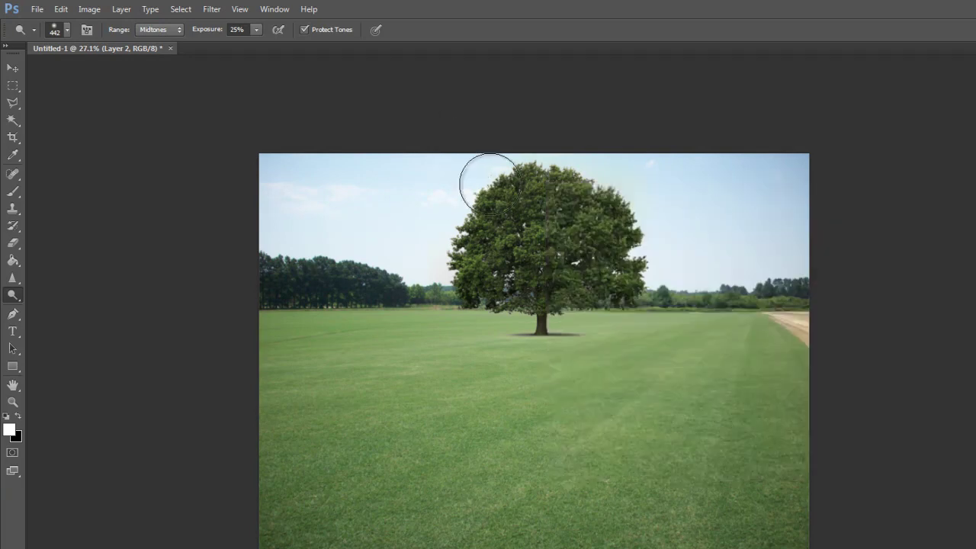
{"action": "mouse_move", "coordinate": [495, 172]}
{"action": "left_mouse_down"}
{"action": "mouse_move", "coordinate": [578, 185]}
{"action": "mouse_move", "coordinate": [608, 169]}
{"action": "mouse_move", "coordinate": [590, 177]}
{"action": "mouse_move", "coordinate": [632, 196]}
{"action": "mouse_move", "coordinate": [534, 153]}
{"action": "mouse_move", "coordinate": [558, 189]}
{"action": "mouse_move", "coordinate": [501, 176]}
{"action": "mouse_move", "coordinate": [538, 198]}
{"action": "mouse_move", "coordinate": [416, 202]}
{"action": "mouse_move", "coordinate": [494, 192]}
{"action": "mouse_move", "coordinate": [460, 180]}
{"action": "mouse_move", "coordinate": [490, 181]}
{"action": "mouse_move", "coordinate": [507, 166]}
{"action": "mouse_move", "coordinate": [554, 168]}
{"action": "mouse_move", "coordinate": [626, 193]}
{"action": "mouse_move", "coordinate": [536, 184]}
{"action": "mouse_move", "coordinate": [589, 198]}
{"action": "mouse_move", "coordinate": [504, 191]}
{"action": "mouse_move", "coordinate": [405, 254]}
{"action": "mouse_move", "coordinate": [454, 205]}
{"action": "mouse_move", "coordinate": [539, 191]}
{"action": "mouse_move", "coordinate": [532, 172]}
{"action": "mouse_move", "coordinate": [372, 181]}
{"action": "mouse_move", "coordinate": [481, 188]}
{"action": "mouse_move", "coordinate": [605, 125]}
{"action": "mouse_move", "coordinate": [638, 216]}
{"action": "mouse_move", "coordinate": [595, 221]}
{"action": "mouse_move", "coordinate": [573, 162]}
{"action": "mouse_move", "coordinate": [619, 205]}
{"action": "mouse_move", "coordinate": [537, 195]}
{"action": "mouse_move", "coordinate": [723, 178]}
{"action": "mouse_move", "coordinate": [779, 195]}
{"action": "mouse_move", "coordinate": [638, 198]}
{"action": "mouse_move", "coordinate": [642, 158]}
{"action": "left_mouse_up"}
{"action": "mouse_move", "coordinate": [485, 208]}
{"action": "left_mouse_down"}
{"action": "mouse_move", "coordinate": [353, 322]}
{"action": "mouse_move", "coordinate": [729, 261]}
{"action": "mouse_move", "coordinate": [552, 279]}
{"action": "mouse_move", "coordinate": [675, 333]}
{"action": "mouse_move", "coordinate": [584, 191]}
{"action": "mouse_move", "coordinate": [468, 236]}
{"action": "mouse_move", "coordinate": [348, 196]}
{"action": "mouse_move", "coordinate": [486, 190]}
{"action": "mouse_move", "coordinate": [449, 407]}
{"action": "mouse_move", "coordinate": [488, 224]}
{"action": "mouse_move", "coordinate": [544, 175]}
{"action": "mouse_move", "coordinate": [617, 198]}
{"action": "mouse_move", "coordinate": [504, 221]}
{"action": "mouse_move", "coordinate": [365, 221]}
{"action": "mouse_move", "coordinate": [611, 203]}
{"action": "mouse_move", "coordinate": [559, 283]}
{"action": "mouse_move", "coordinate": [501, 224]}
{"action": "mouse_move", "coordinate": [669, 440]}
{"action": "mouse_move", "coordinate": [624, 417]}
{"action": "left_mouse_up"}
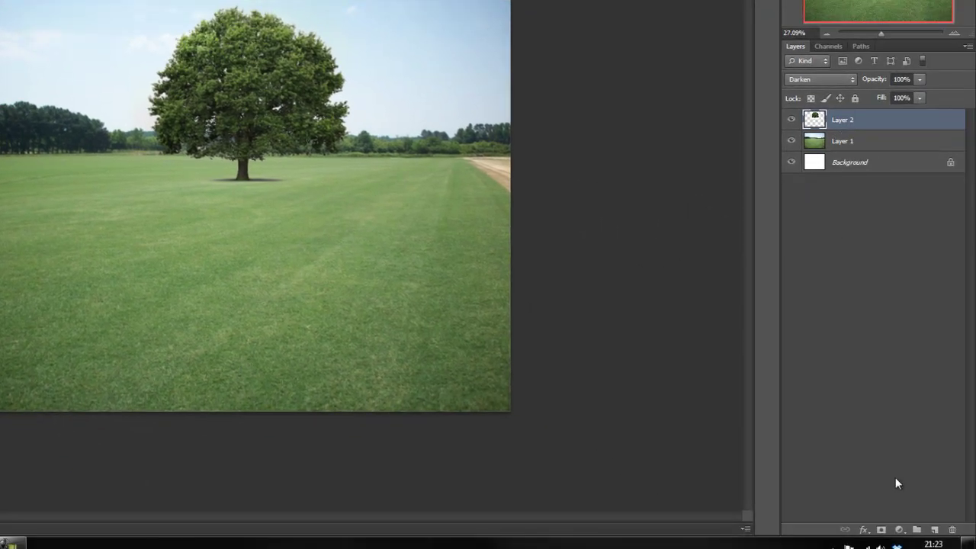
Add a new empty Layer 3 set to Hue blend mode.
{"action": "left_click", "coordinate": [934, 530]}
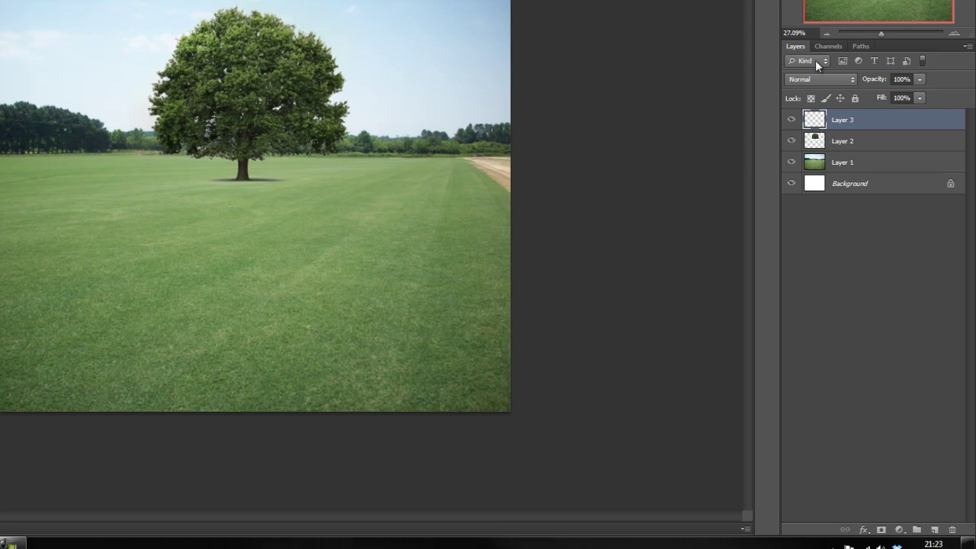
{"action": "left_click", "coordinate": [820, 79]}
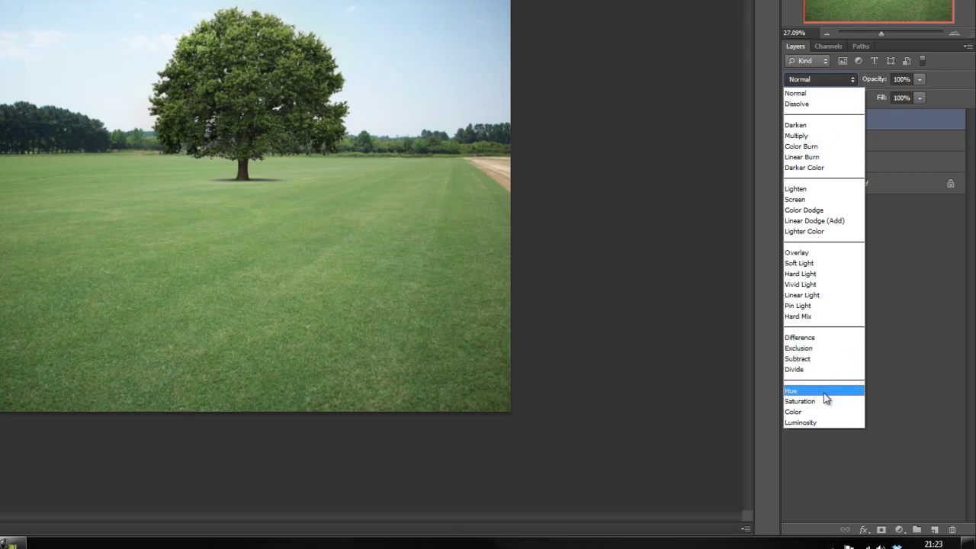
{"action": "left_click", "coordinate": [799, 411]}
Switch Layer 2's blend mode from Darken back to Normal.
{"action": "left_click", "coordinate": [852, 140]}
{"action": "key", "text": "f"}
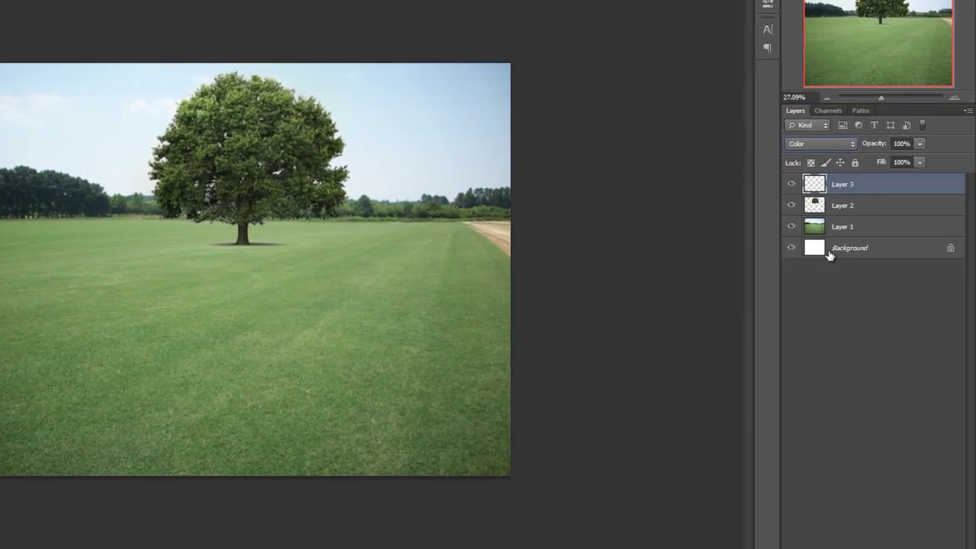
{"action": "left_click", "coordinate": [815, 206], "text": "ctrl"}
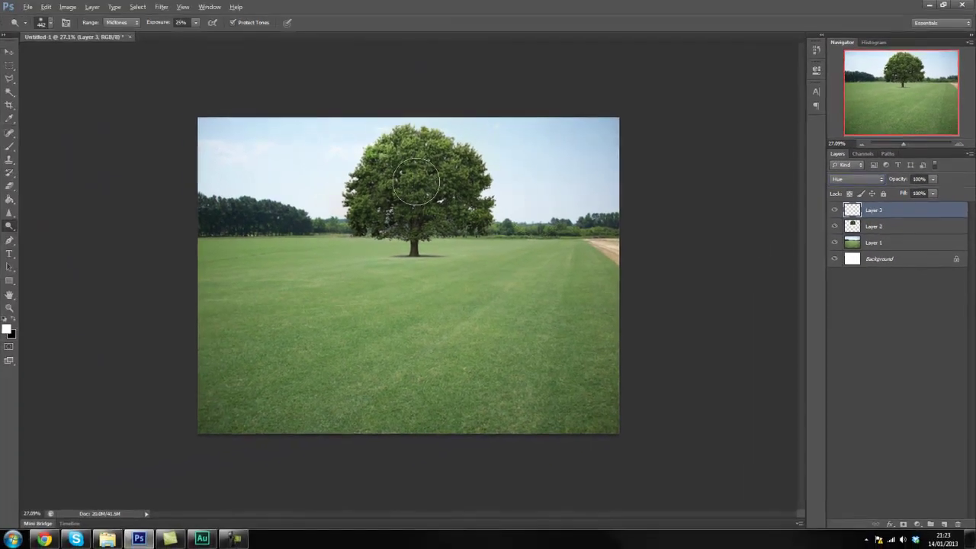
{"action": "left_click", "coordinate": [873, 227]}
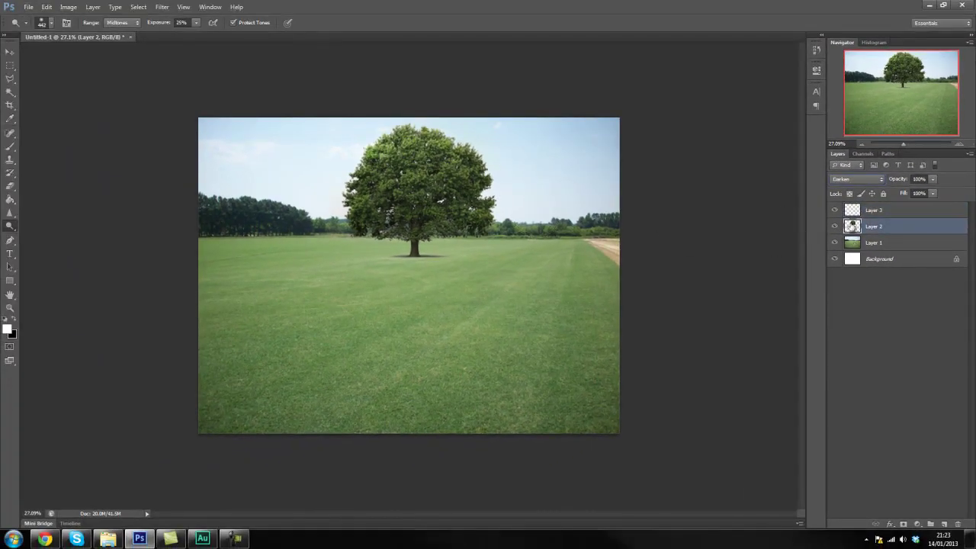
{"action": "left_click", "coordinate": [877, 179]}
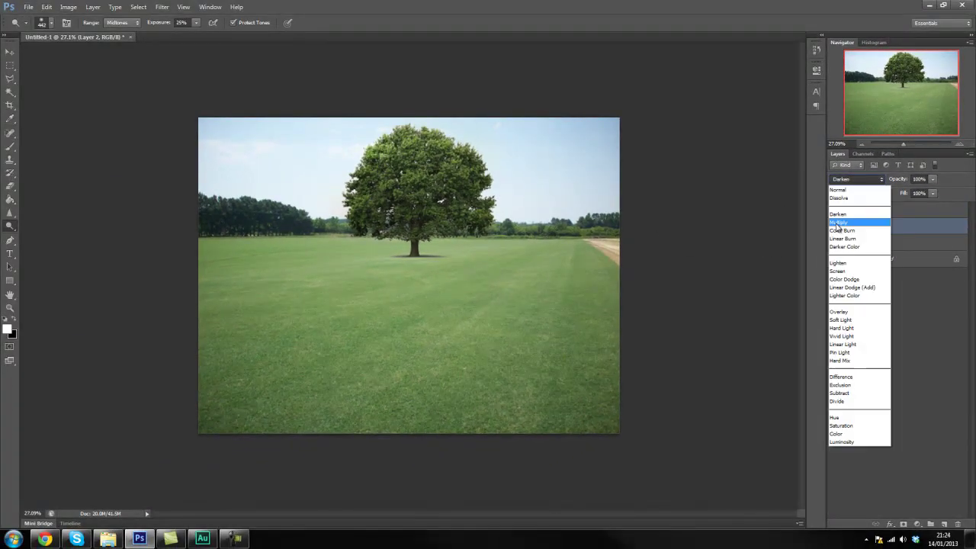
{"action": "left_click", "coordinate": [846, 190]}
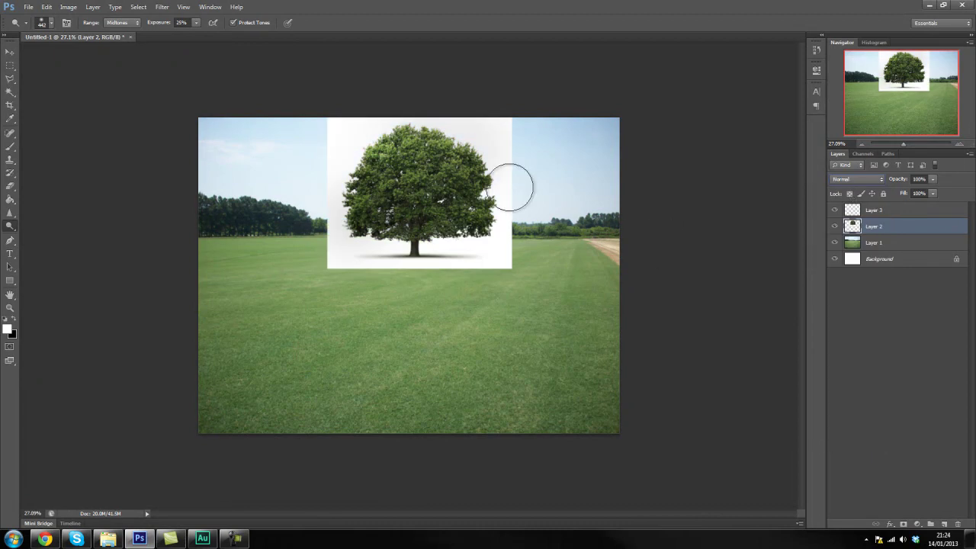
Remove the white backdrop via Color Range, then shift the tree about 0.67 cm right.
{"action": "left_click", "coordinate": [139, 7]}
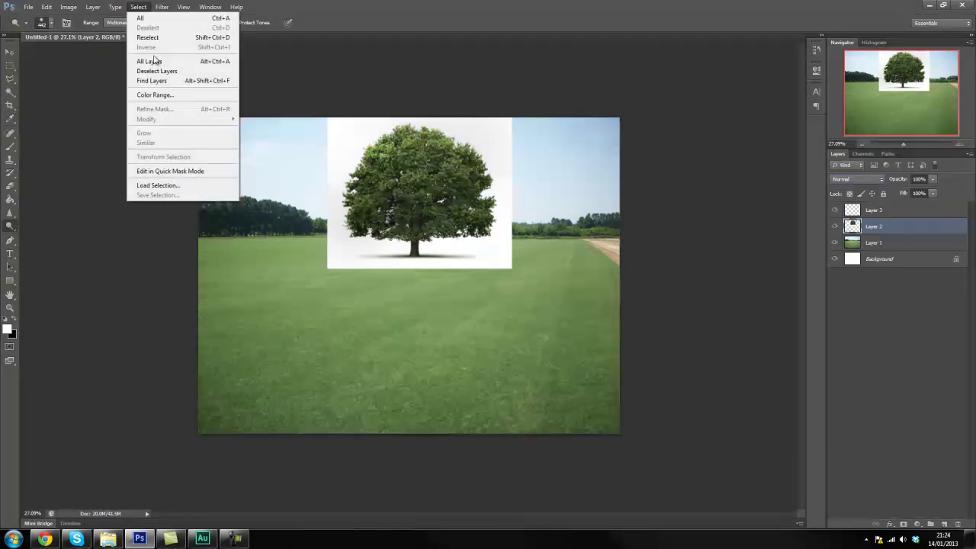
{"action": "left_click", "coordinate": [164, 94]}
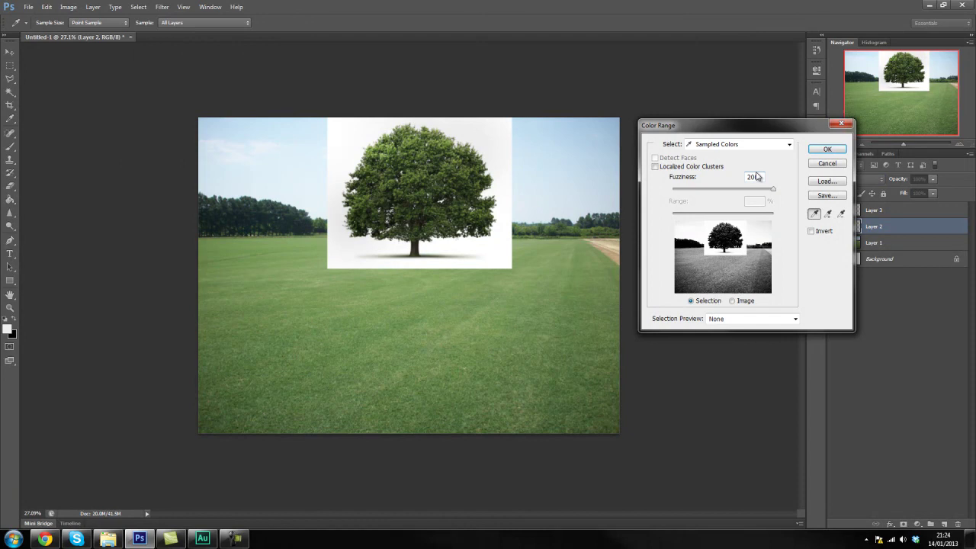
{"action": "left_click", "coordinate": [831, 150]}
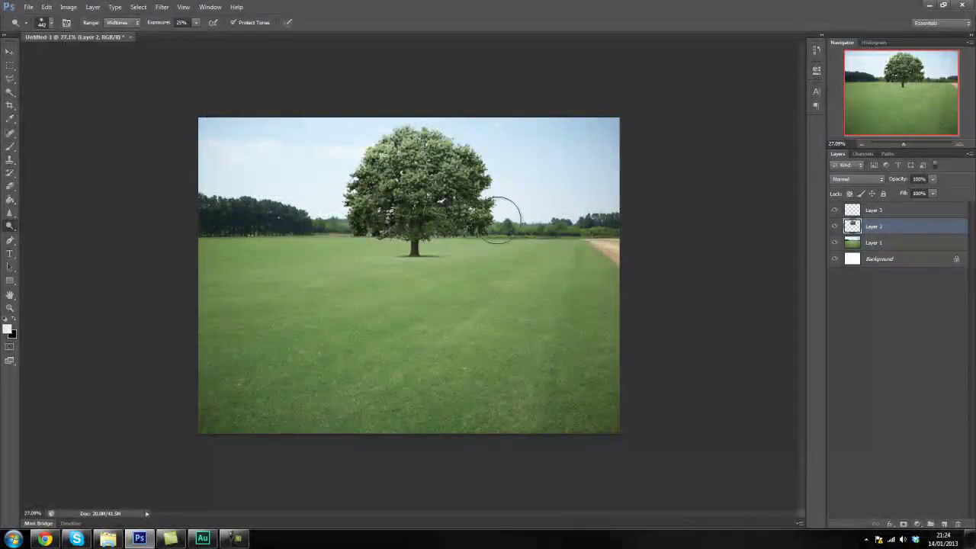
{"action": "key", "text": "v"}
{"action": "mouse_move", "coordinate": [411, 212]}
{"action": "left_mouse_down"}
{"action": "mouse_move", "coordinate": [407, 194]}
{"action": "mouse_move", "coordinate": [410, 206]}
{"action": "mouse_move", "coordinate": [414, 192]}
{"action": "mouse_move", "coordinate": [417, 200]}
{"action": "left_mouse_up"}
Set Layer 3 to Color blending and load the tree's shape as a selection.
{"action": "left_click", "coordinate": [873, 210]}
{"action": "left_click", "coordinate": [851, 180]}
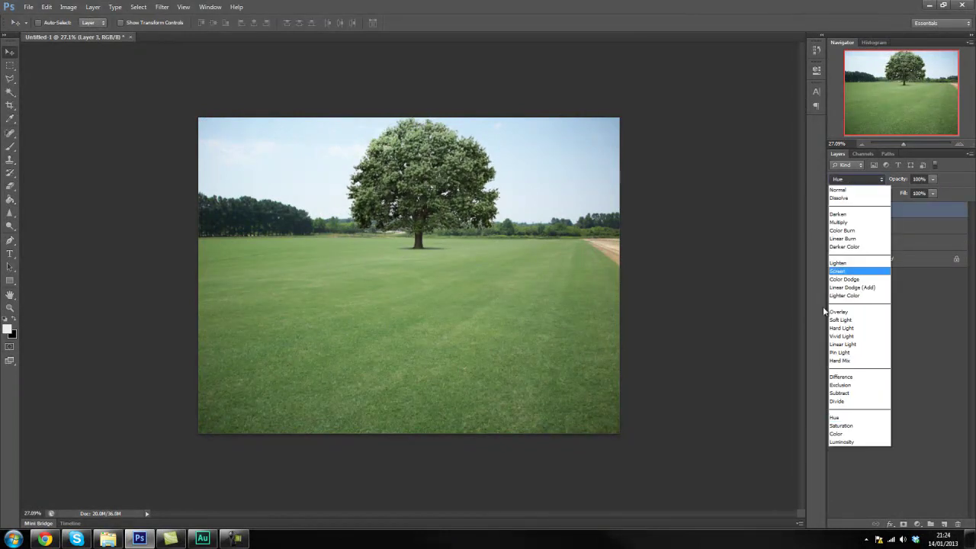
{"action": "left_click", "coordinate": [853, 433]}
{"action": "left_click", "coordinate": [898, 233]}
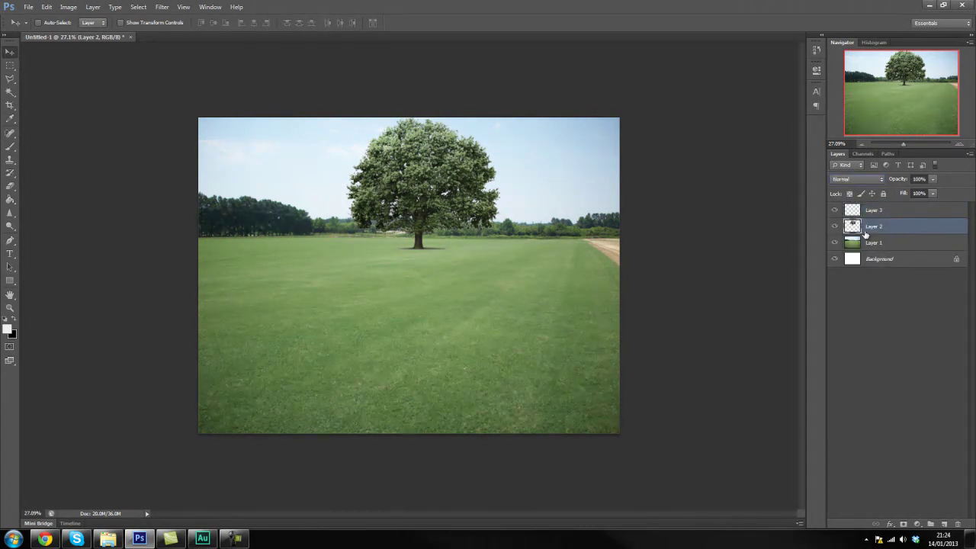
{"action": "left_click", "coordinate": [862, 231], "text": "ctrl"}
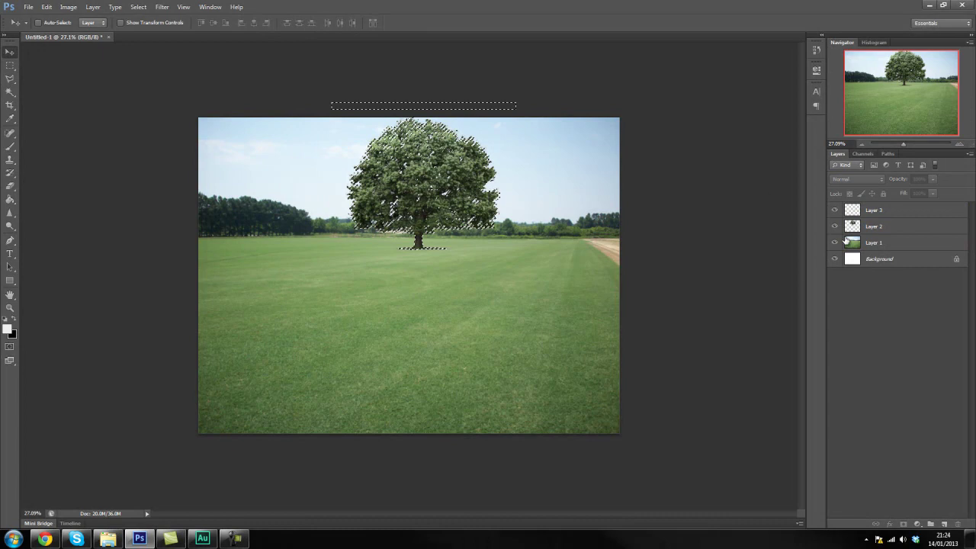
{"action": "left_click", "coordinate": [882, 215]}
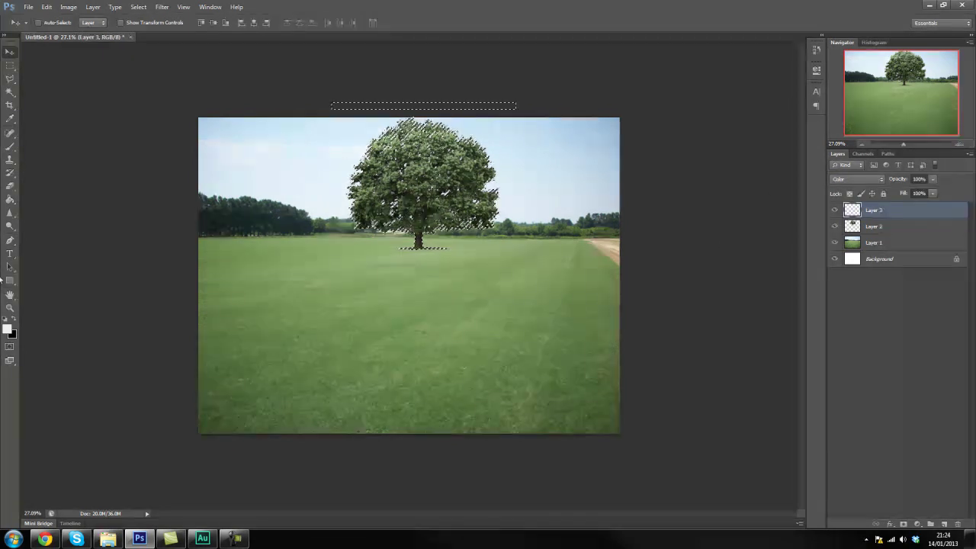
Paint bright green over the tree crown with an enlarged brush, then deselect.
{"action": "key", "text": "b"}
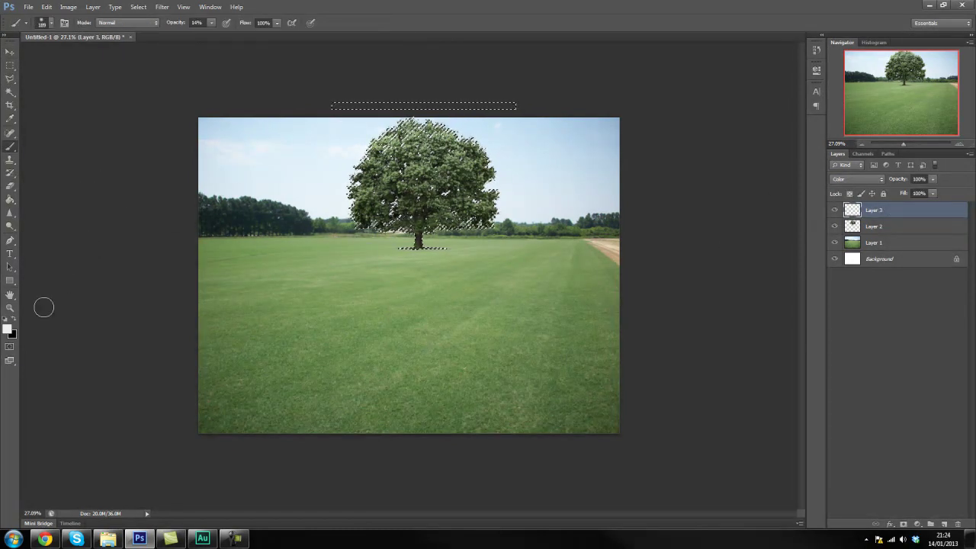
{"action": "left_click", "coordinate": [9, 329]}
{"action": "left_click", "coordinate": [226, 333]}
{"action": "left_click_drag", "start_coordinate": [260, 337], "coordinate": [260, 339]}
{"action": "left_click", "coordinate": [238, 316]}
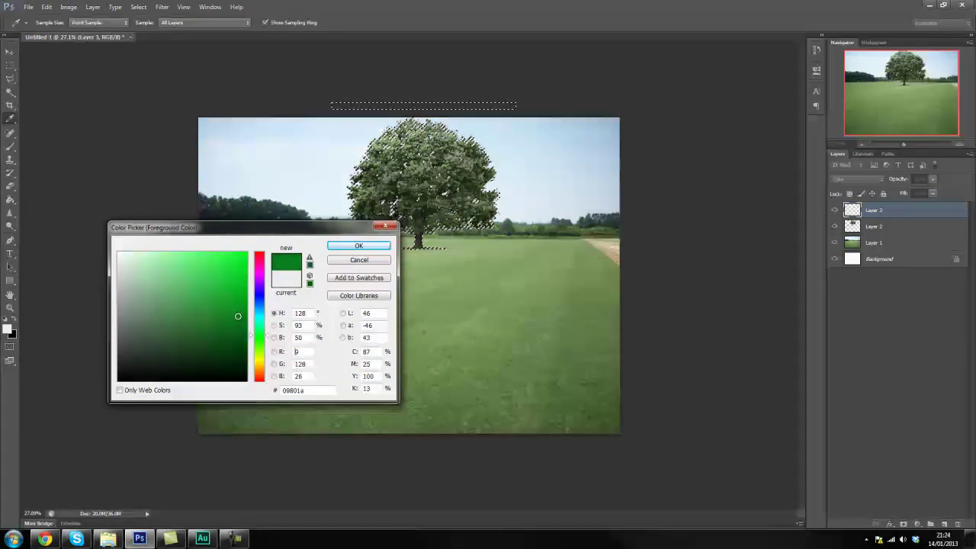
{"action": "left_click", "coordinate": [358, 245]}
{"action": "right_click", "coordinate": [480, 258]}
{"action": "left_click_drag", "start_coordinate": [574, 280], "coordinate": [557, 278]}
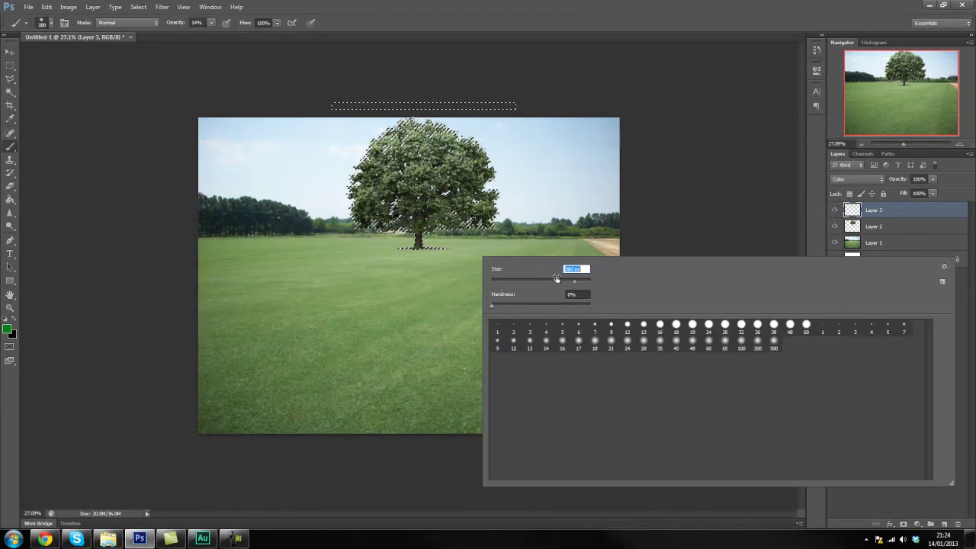
{"action": "key", "text": "Return"}
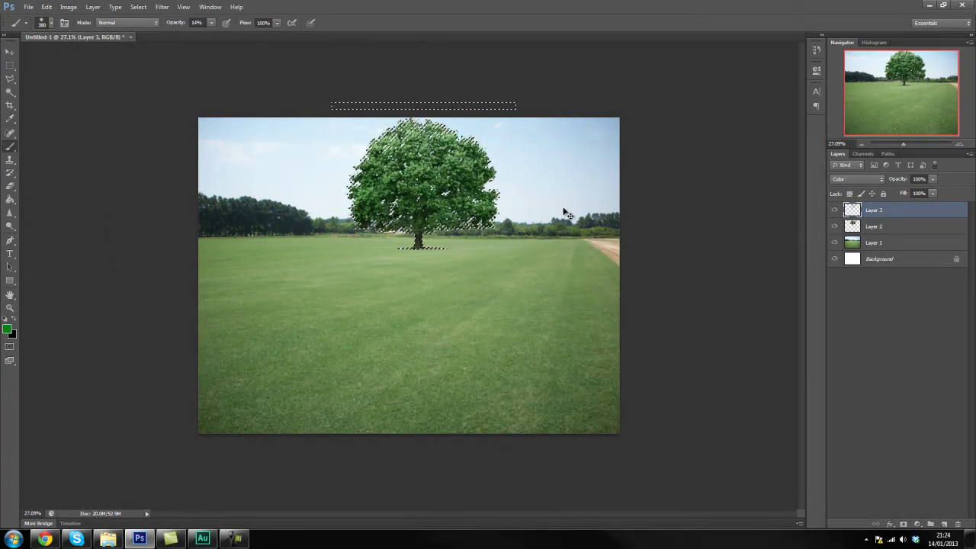
{"action": "key", "text": "ctrl+d"}
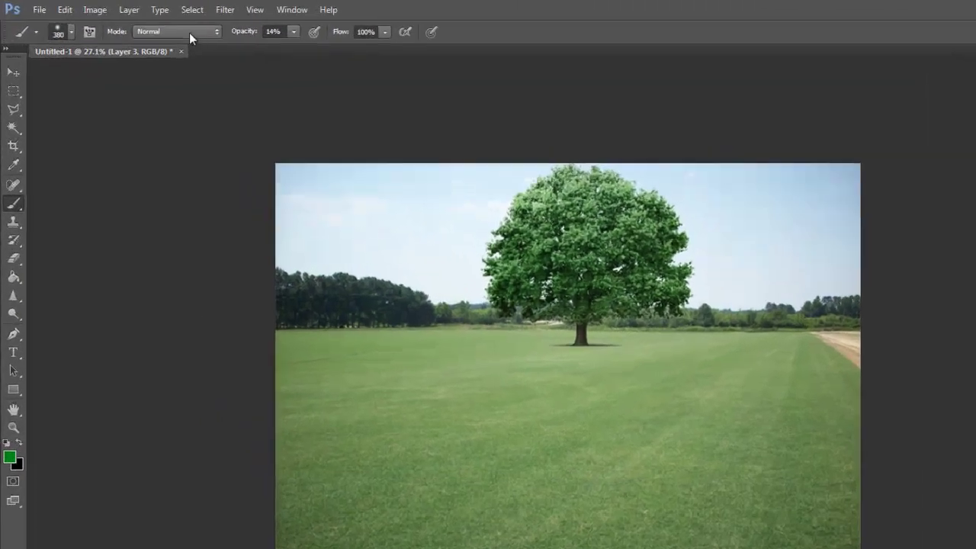
Apply Brightness/Contrast to the tree with Brightness -50 and Contrast 9.
{"action": "left_click", "coordinate": [95, 9]}
{"action": "mouse_move", "coordinate": [121, 45]}
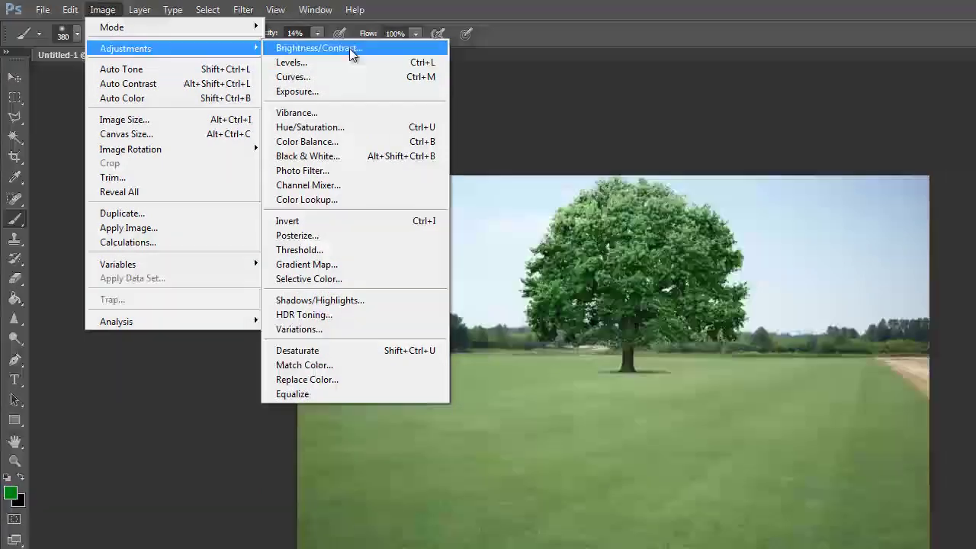
{"action": "left_click", "coordinate": [350, 48]}
{"action": "left_click_drag", "start_coordinate": [676, 157], "coordinate": [743, 109]}
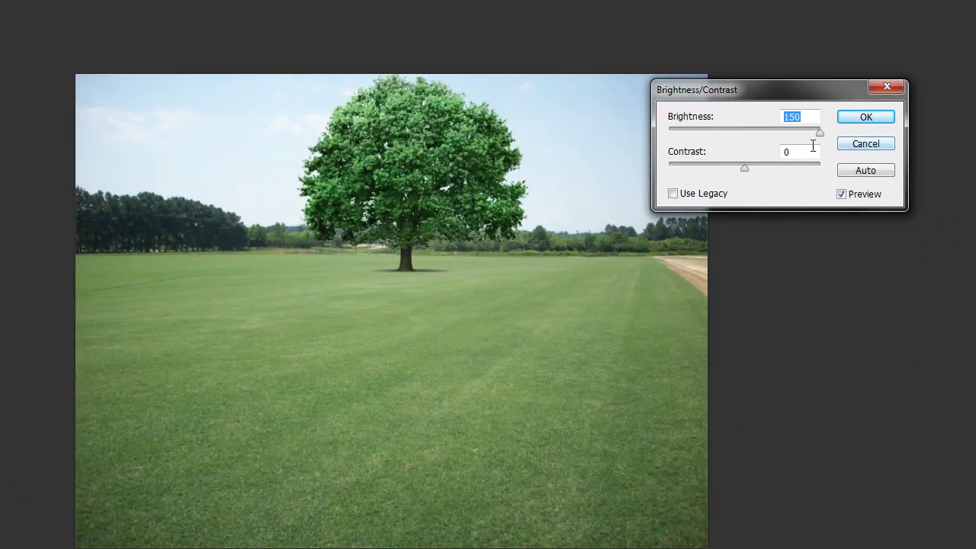
{"action": "left_click_drag", "start_coordinate": [754, 140], "coordinate": [721, 138]}
{"action": "left_click_drag", "start_coordinate": [747, 169], "coordinate": [754, 168]}
{"action": "left_click_drag", "start_coordinate": [767, 171], "coordinate": [751, 172]}
{"action": "left_click", "coordinate": [866, 117]}
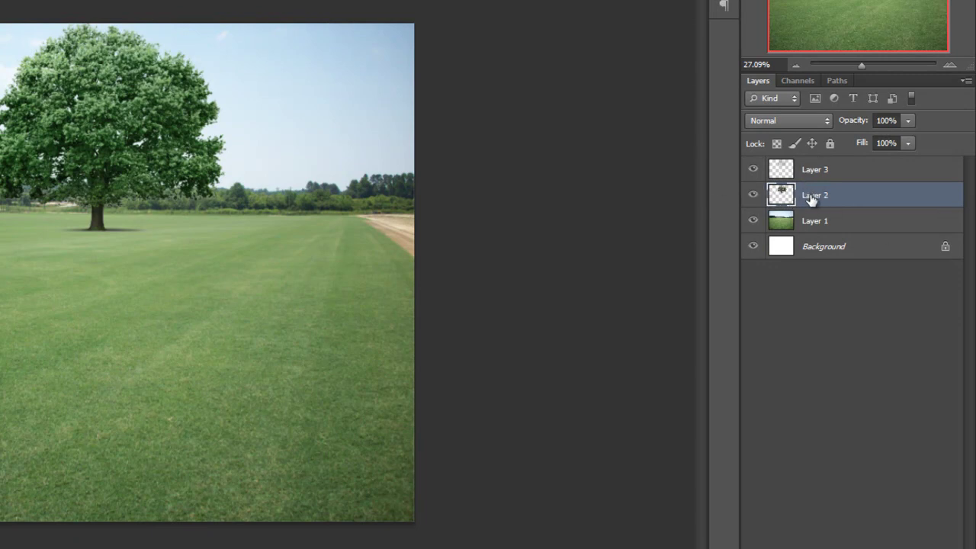
Duplicate the tree layer and move the Layer 2 copy down onto the field.
{"action": "key", "text": "ctrl+j"}
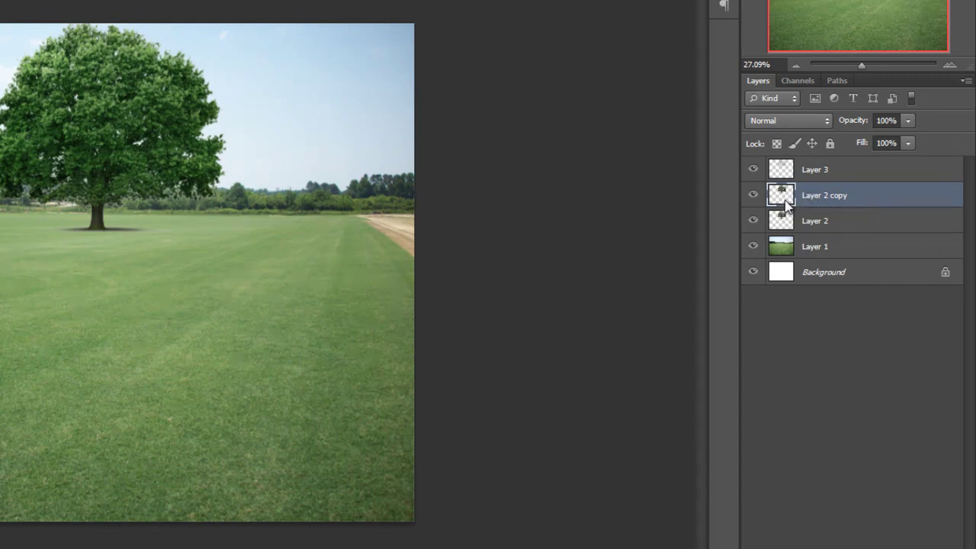
{"action": "left_click", "coordinate": [784, 199], "text": "ctrl"}
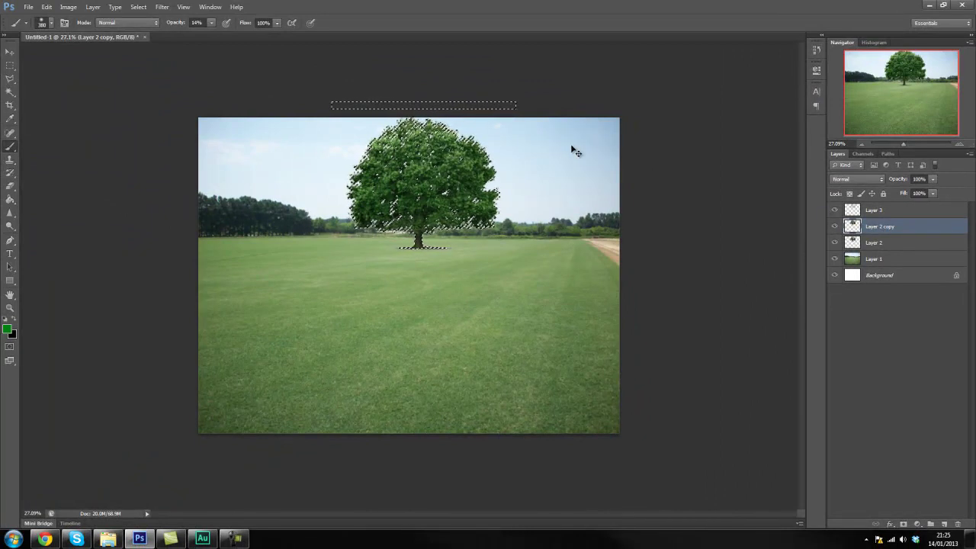
{"action": "key", "text": "ctrl+d"}
{"action": "key", "text": "v"}
{"action": "left_click_drag", "start_coordinate": [414, 168], "coordinate": [423, 276]}
Select the light strip across the upper tree with a rectangular marquee.
{"action": "key", "text": "e"}
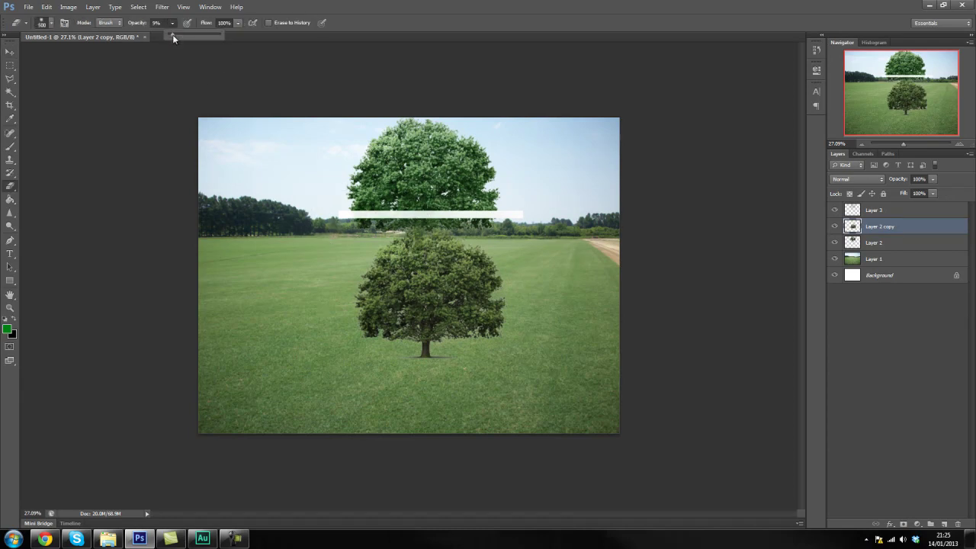
{"action": "left_click", "coordinate": [11, 66]}
{"action": "left_click_drag", "start_coordinate": [250, 173], "coordinate": [576, 228]}
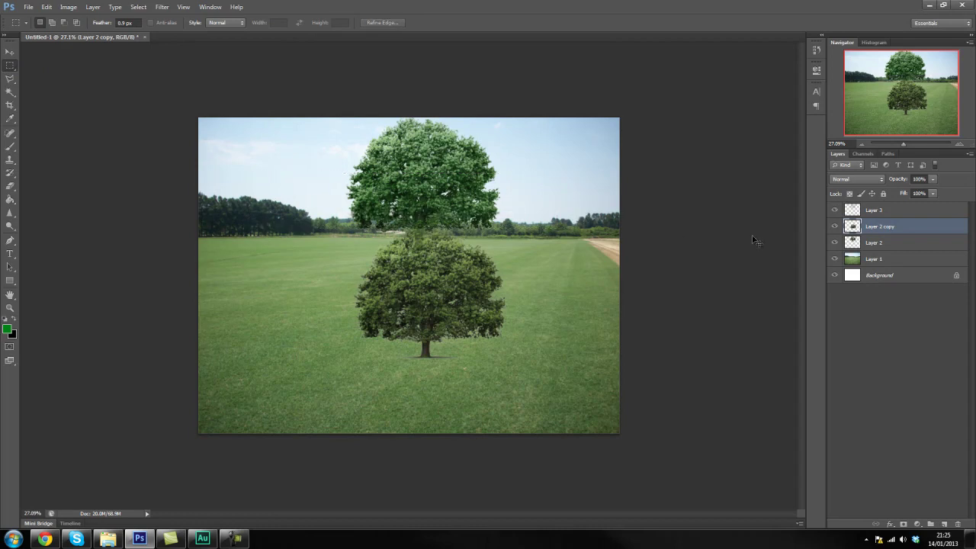
Fill the lower duplicate tree with solid black and nudge it slightly left.
{"action": "left_click", "coordinate": [852, 227], "text": "ctrl"}
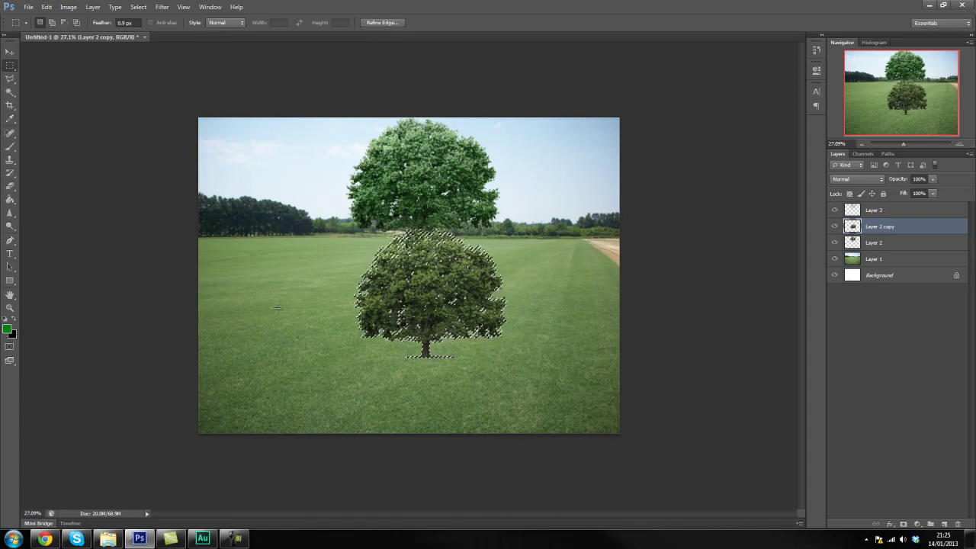
{"action": "key", "text": "ctrl+BackSpace"}
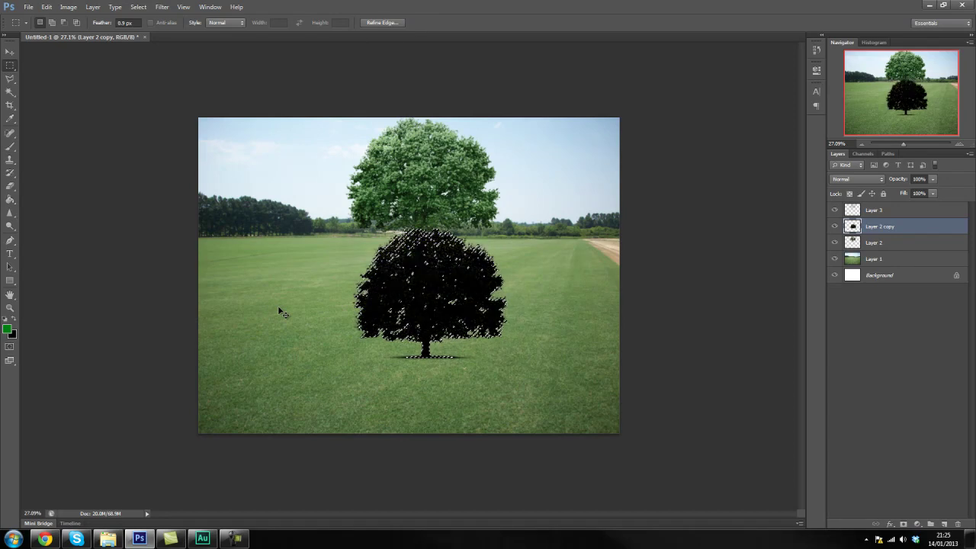
{"action": "key", "text": "ctrl+d"}
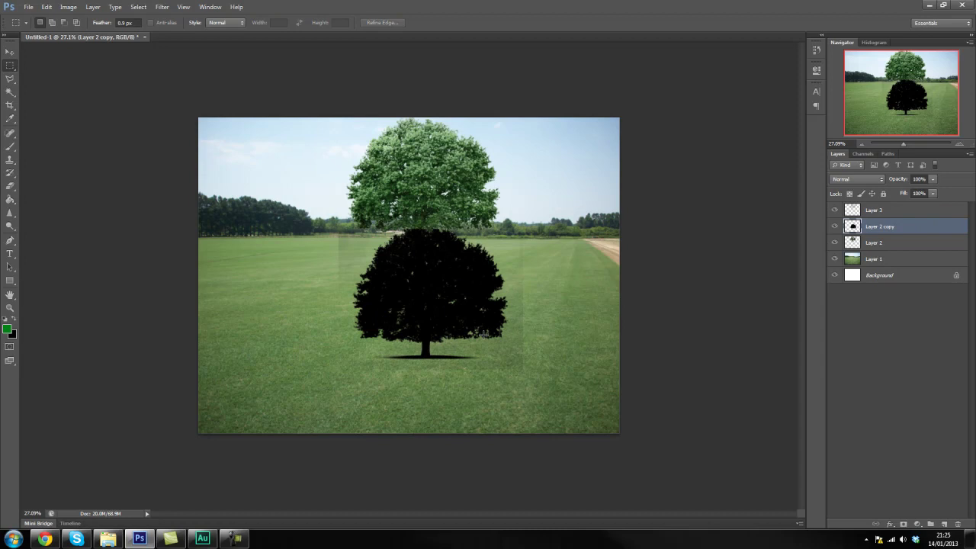
{"action": "key", "text": "v"}
{"action": "mouse_move", "coordinate": [472, 335]}
{"action": "left_mouse_down"}
{"action": "mouse_move", "coordinate": [464, 325]}
{"action": "mouse_move", "coordinate": [466, 338]}
{"action": "left_mouse_up"}
Set the eraser to 62%, place the black tree over the original, and erase the sky strip.
{"action": "key", "text": "e"}
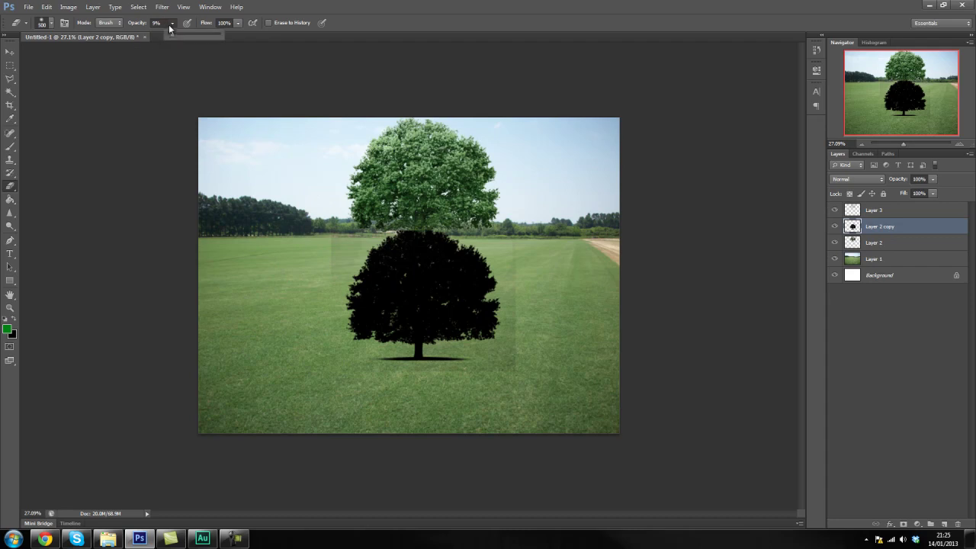
{"action": "left_click", "coordinate": [200, 36]}
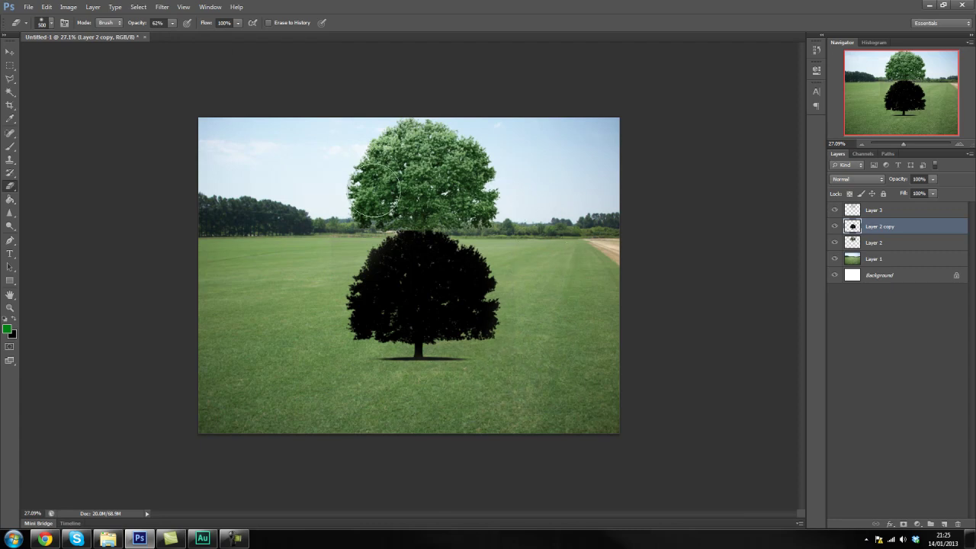
{"action": "left_click", "coordinate": [9, 52]}
{"action": "left_click_drag", "start_coordinate": [431, 288], "coordinate": [436, 177]}
{"action": "key", "text": "e"}
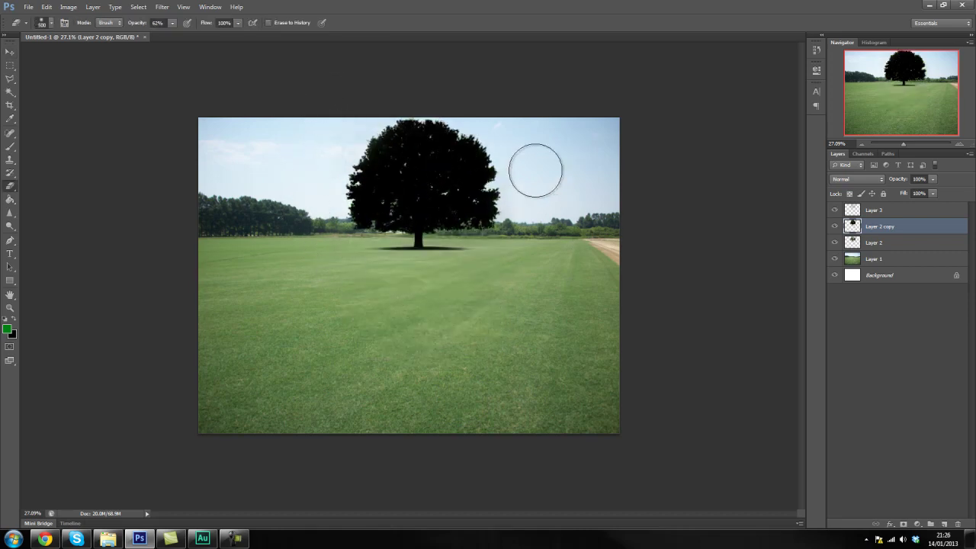
{"action": "left_click_drag", "start_coordinate": [533, 168], "coordinate": [542, 168]}
Skew the black silhouette flat across the grass, stretching it toward the lower right.
{"action": "key", "text": "ctrl+t"}
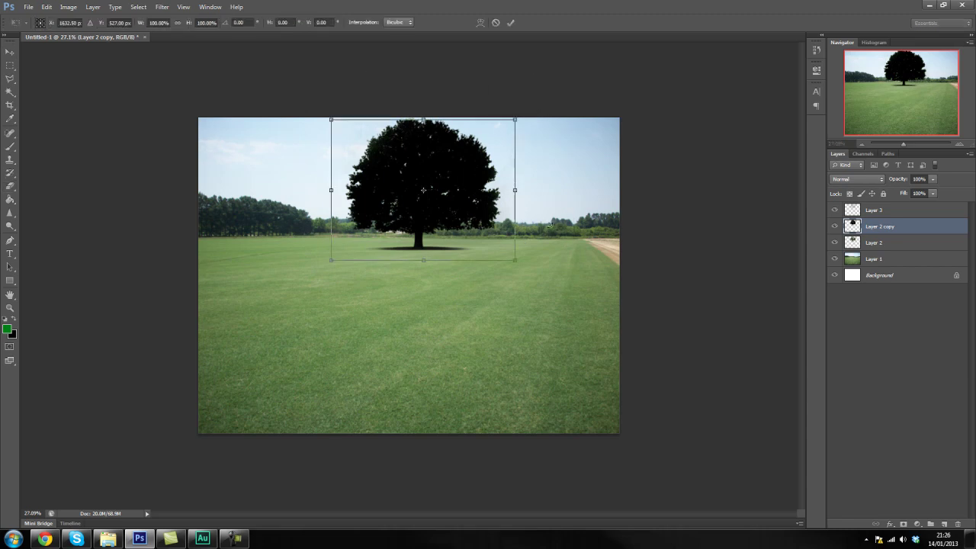
{"action": "right_click", "coordinate": [457, 170]}
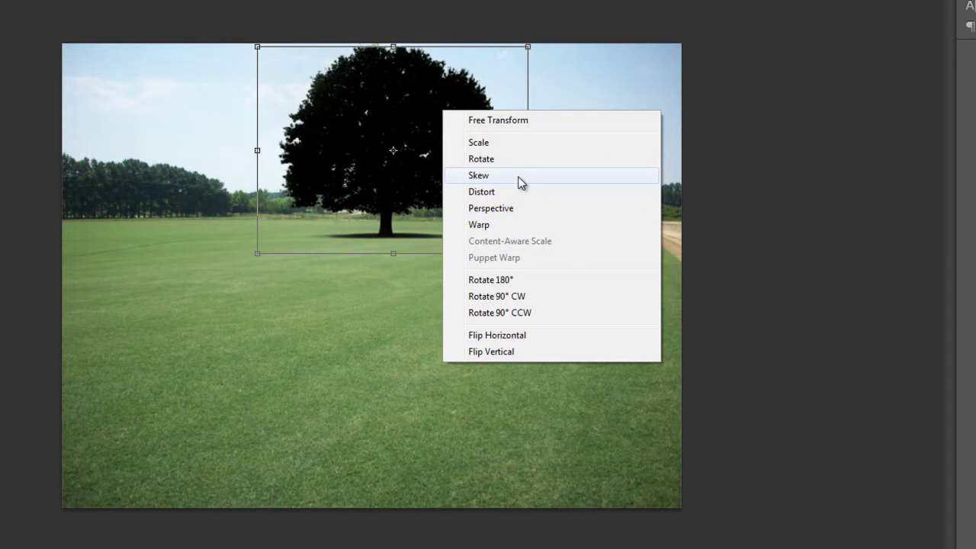
{"action": "left_click", "coordinate": [543, 18]}
{"action": "left_click_drag", "start_coordinate": [532, 49], "coordinate": [633, 370]}
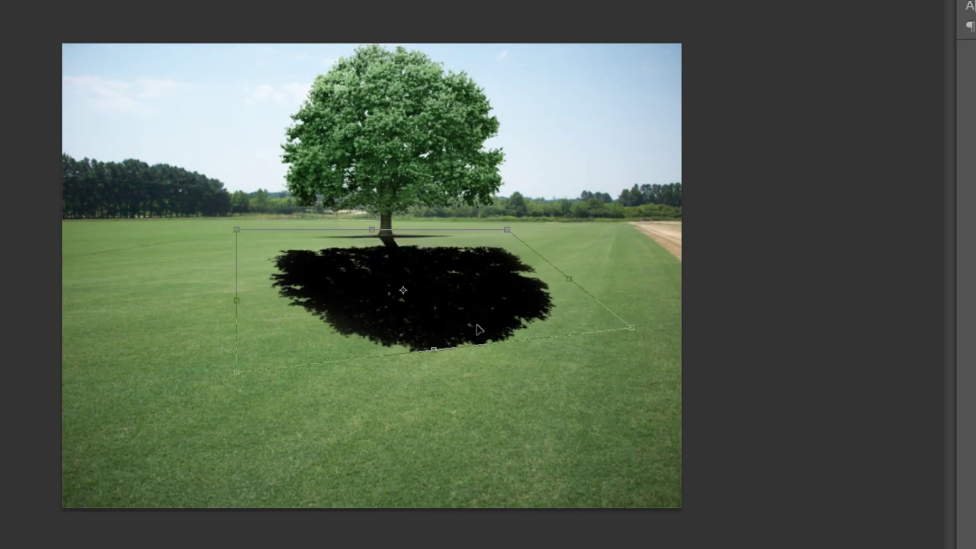
{"action": "left_click_drag", "start_coordinate": [632, 329], "coordinate": [650, 315]}
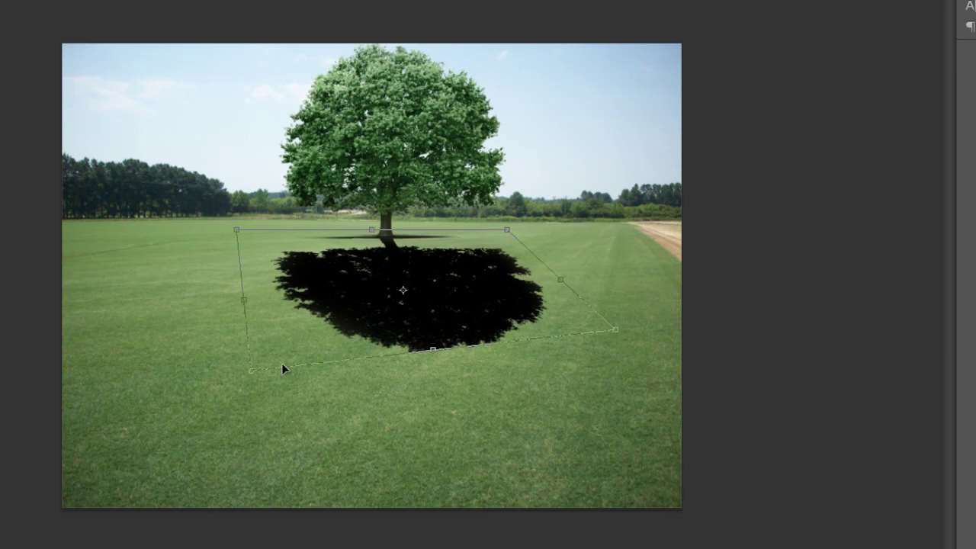
{"action": "mouse_move", "coordinate": [251, 376]}
{"action": "left_mouse_down"}
{"action": "mouse_move", "coordinate": [270, 380]}
{"action": "mouse_move", "coordinate": [261, 382]}
{"action": "left_mouse_up"}
{"action": "left_click_drag", "start_coordinate": [622, 329], "coordinate": [652, 308]}
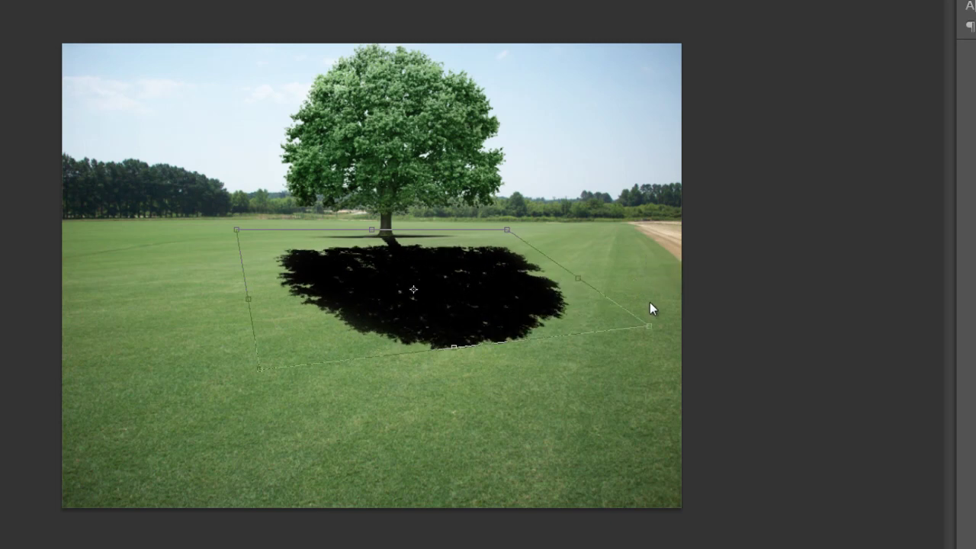
Apply the skew, nudge the shadow, and set its layer opacity to 50%.
{"action": "key", "text": "Return"}
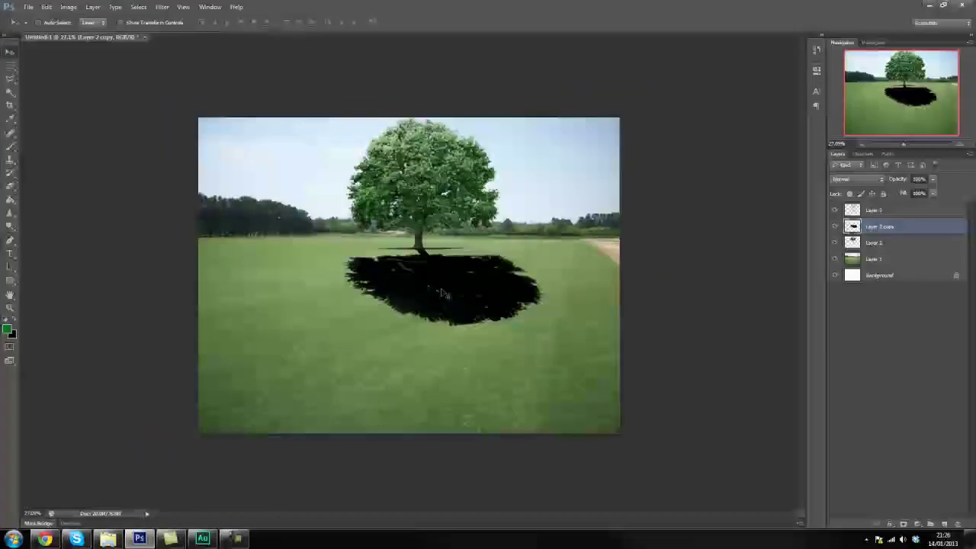
{"action": "left_click_drag", "start_coordinate": [450, 294], "coordinate": [456, 294]}
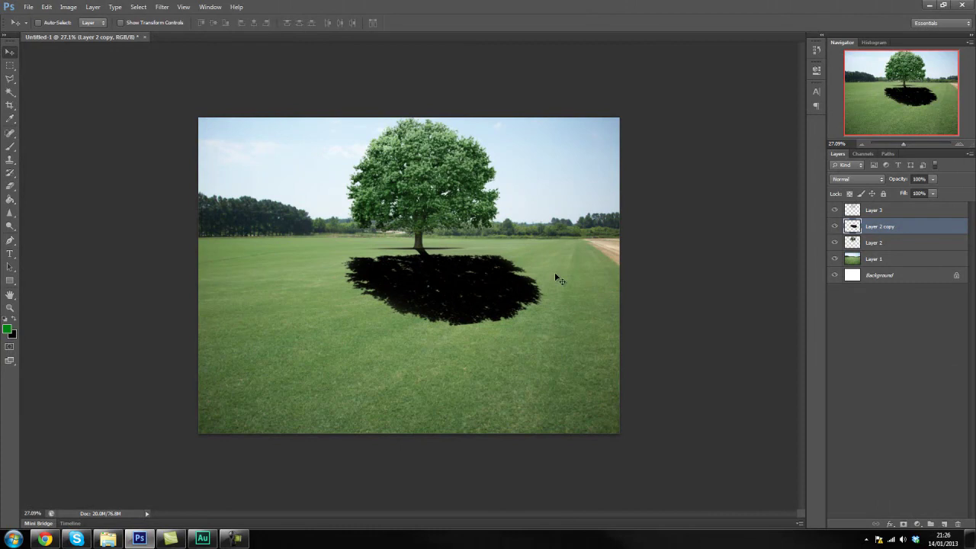
{"action": "left_click", "coordinate": [921, 179]}
{"action": "type", "text": "50"}
{"action": "key", "text": "Return"}
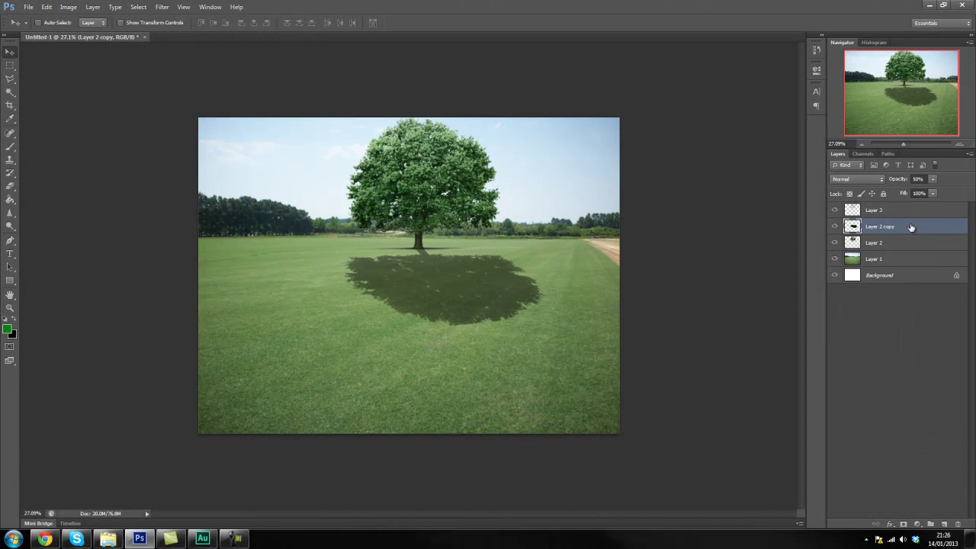
Duplicate the shadow layer and fade its lower and right edges with a soft 500 px eraser.
{"action": "key", "text": "ctrl+j"}
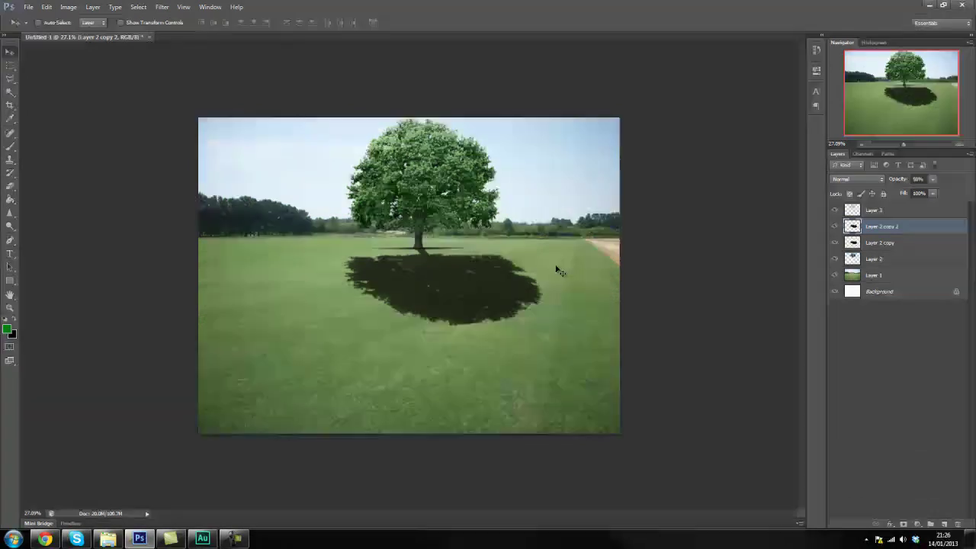
{"action": "key", "text": "e"}
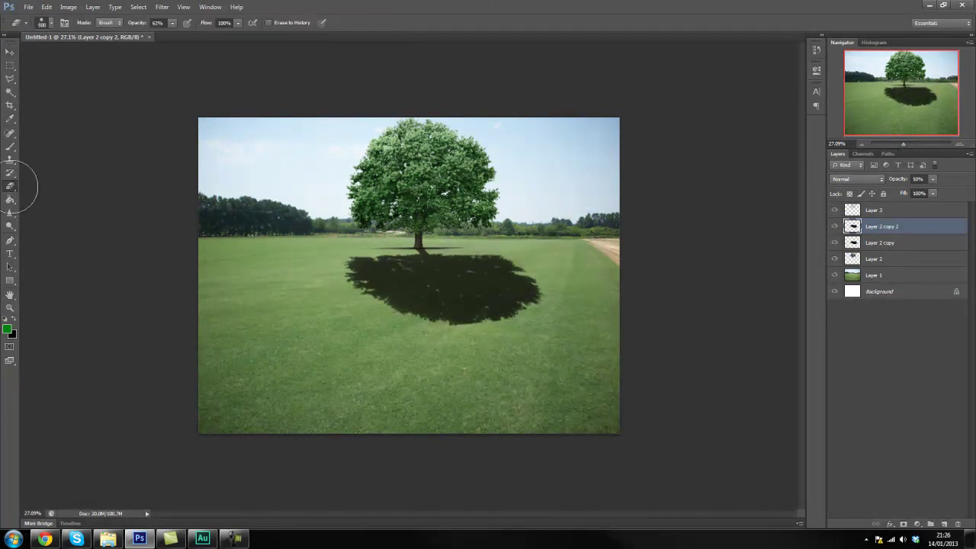
{"action": "right_click", "coordinate": [402, 343]}
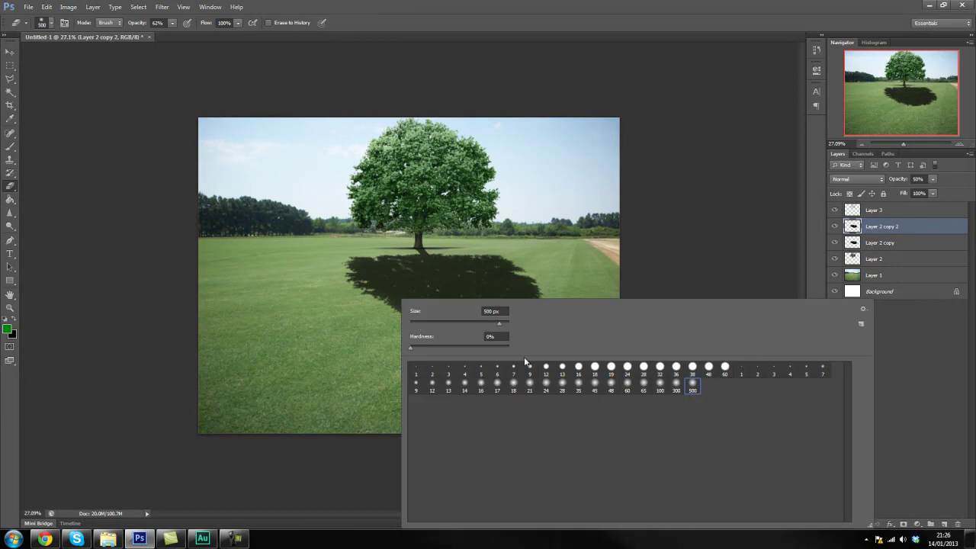
{"action": "left_click", "coordinate": [336, 339]}
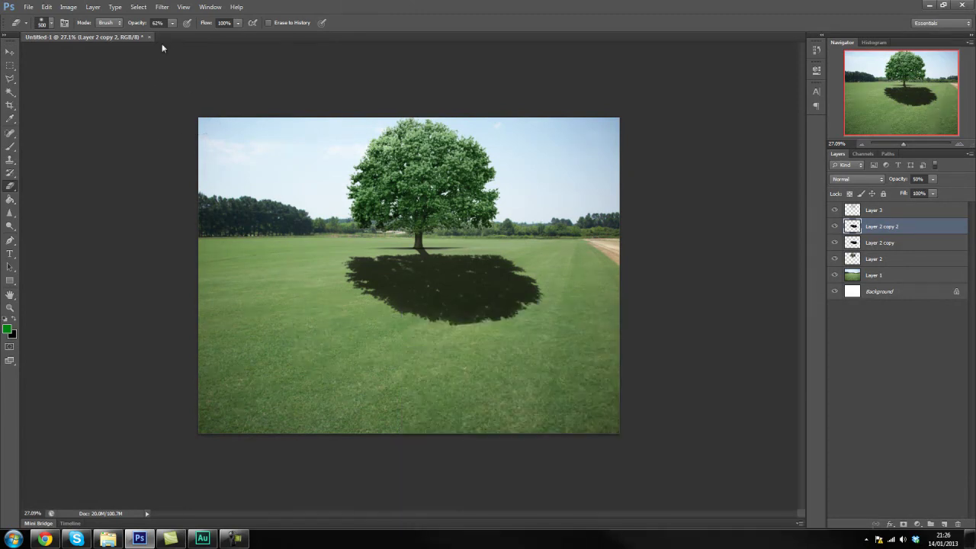
{"action": "mouse_move", "coordinate": [370, 305]}
{"action": "left_mouse_down"}
{"action": "mouse_move", "coordinate": [577, 322]}
{"action": "mouse_move", "coordinate": [337, 320]}
{"action": "mouse_move", "coordinate": [376, 327]}
{"action": "left_mouse_up"}
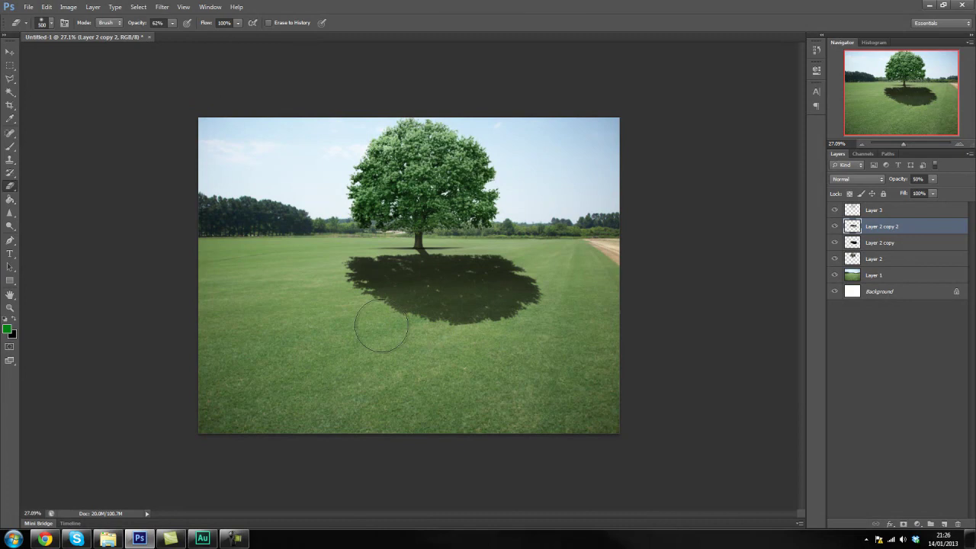
{"action": "mouse_move", "coordinate": [538, 311]}
{"action": "left_mouse_down"}
{"action": "mouse_move", "coordinate": [552, 267]}
{"action": "mouse_move", "coordinate": [458, 288]}
{"action": "mouse_move", "coordinate": [353, 294]}
{"action": "mouse_move", "coordinate": [517, 295]}
{"action": "left_mouse_up"}
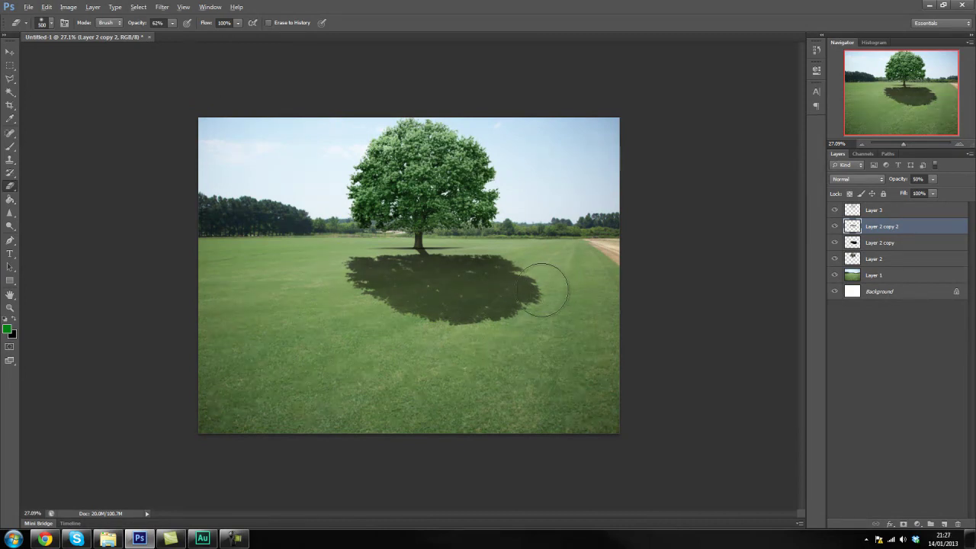
{"action": "scroll", "coordinate": [534, 282], "scroll_direction": "up", "scroll_amount": 3}
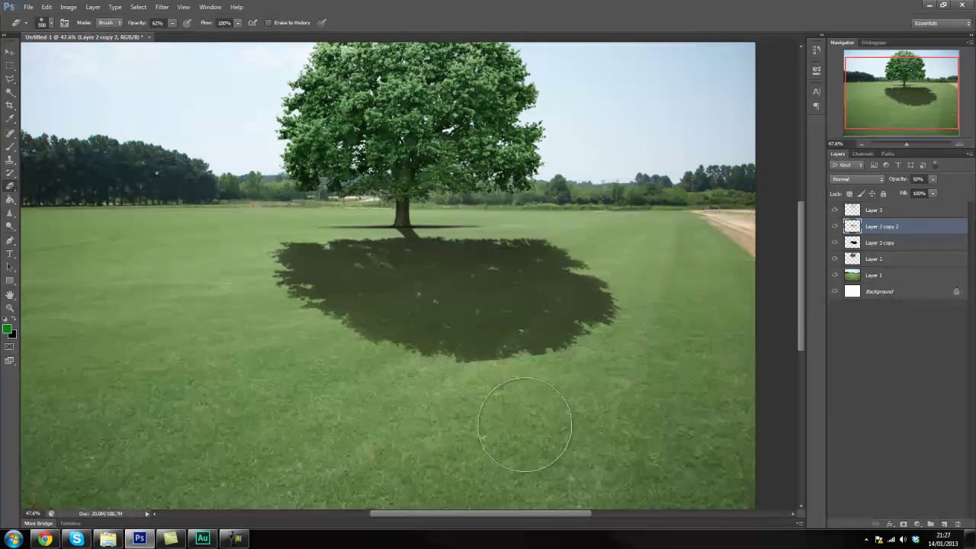
Duplicate the Layer 2 copy 2 shadow layer to deepen the shadow.
{"action": "left_click", "coordinate": [839, 244]}
{"action": "scroll", "coordinate": [427, 363], "scroll_direction": "down", "scroll_amount": 2}
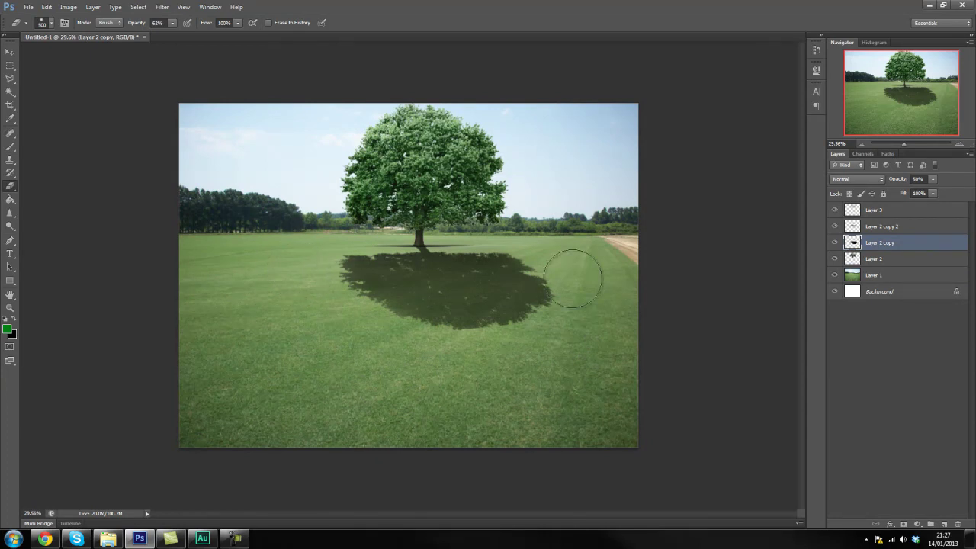
{"action": "left_click", "coordinate": [907, 226]}
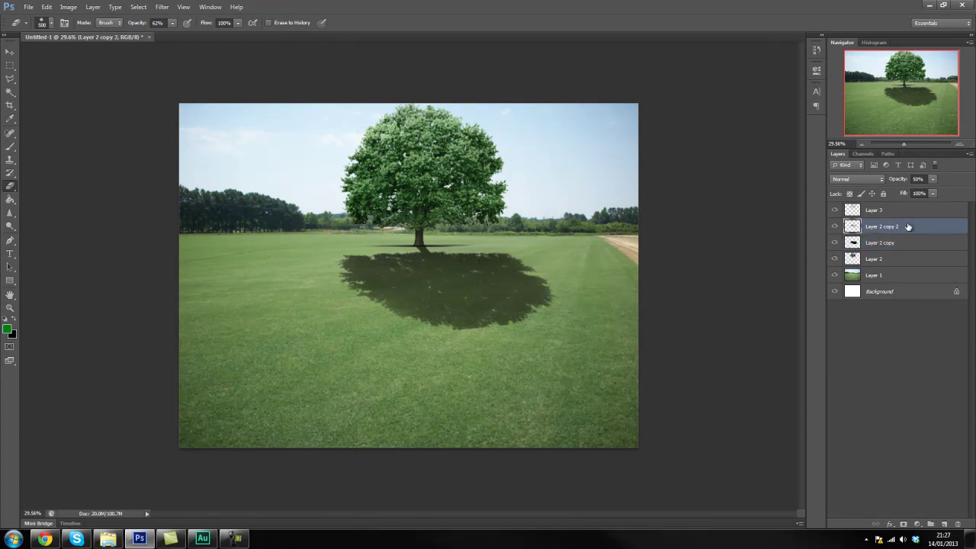
{"action": "key", "text": "ctrl+j"}
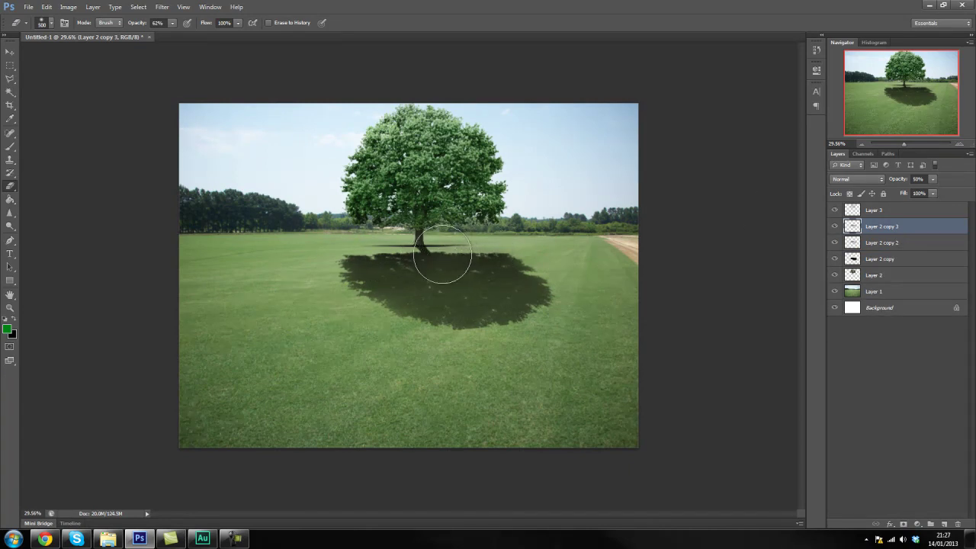
{"action": "scroll", "coordinate": [329, 370], "scroll_direction": "down", "scroll_amount": 3}
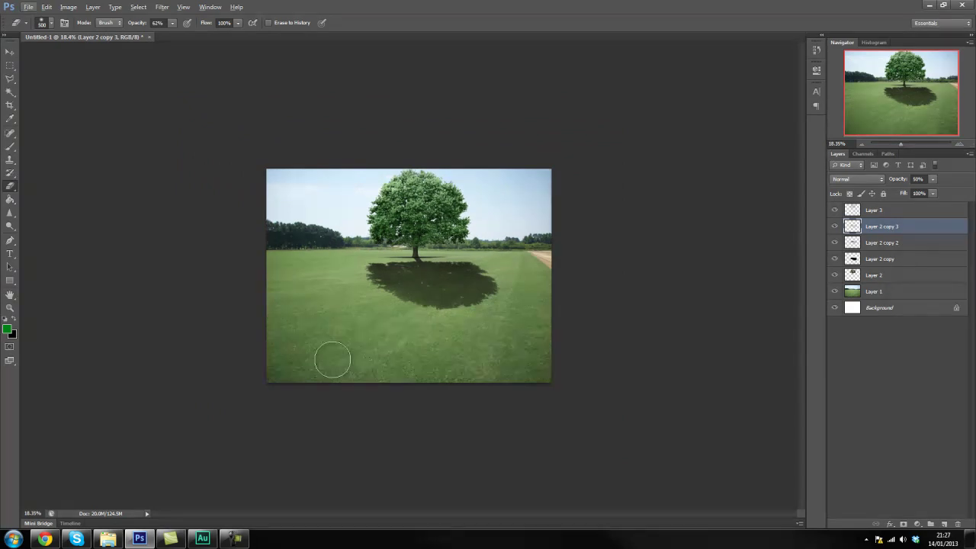
{"action": "scroll", "coordinate": [350, 341], "scroll_direction": "up", "scroll_amount": 1}
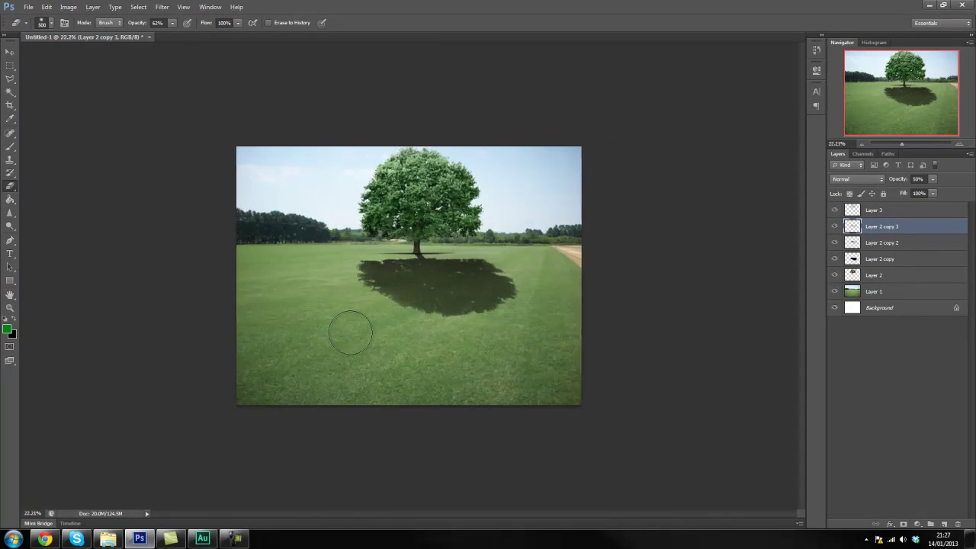